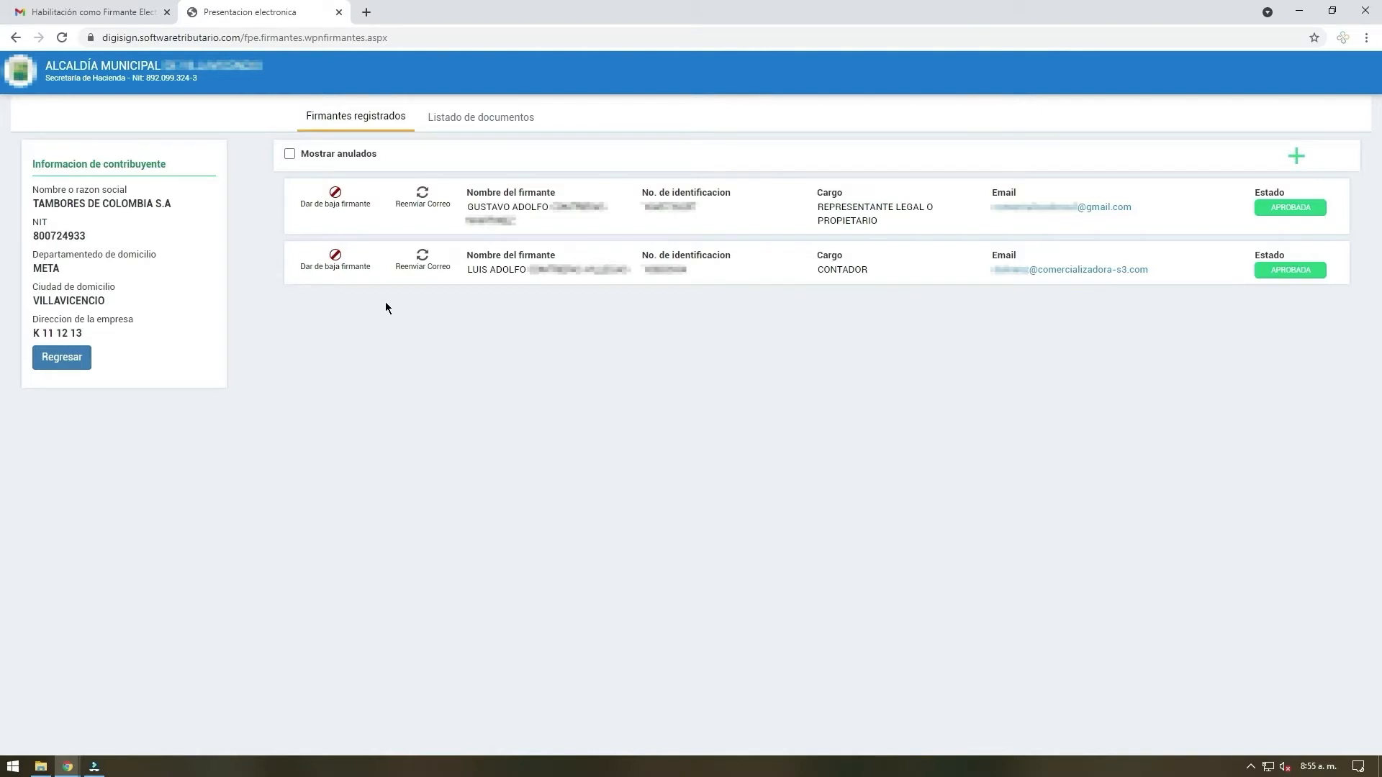
Deregister the signer holding the CONTADOR role and briefly display the annulled signers to check the entry
left_click(333, 258)
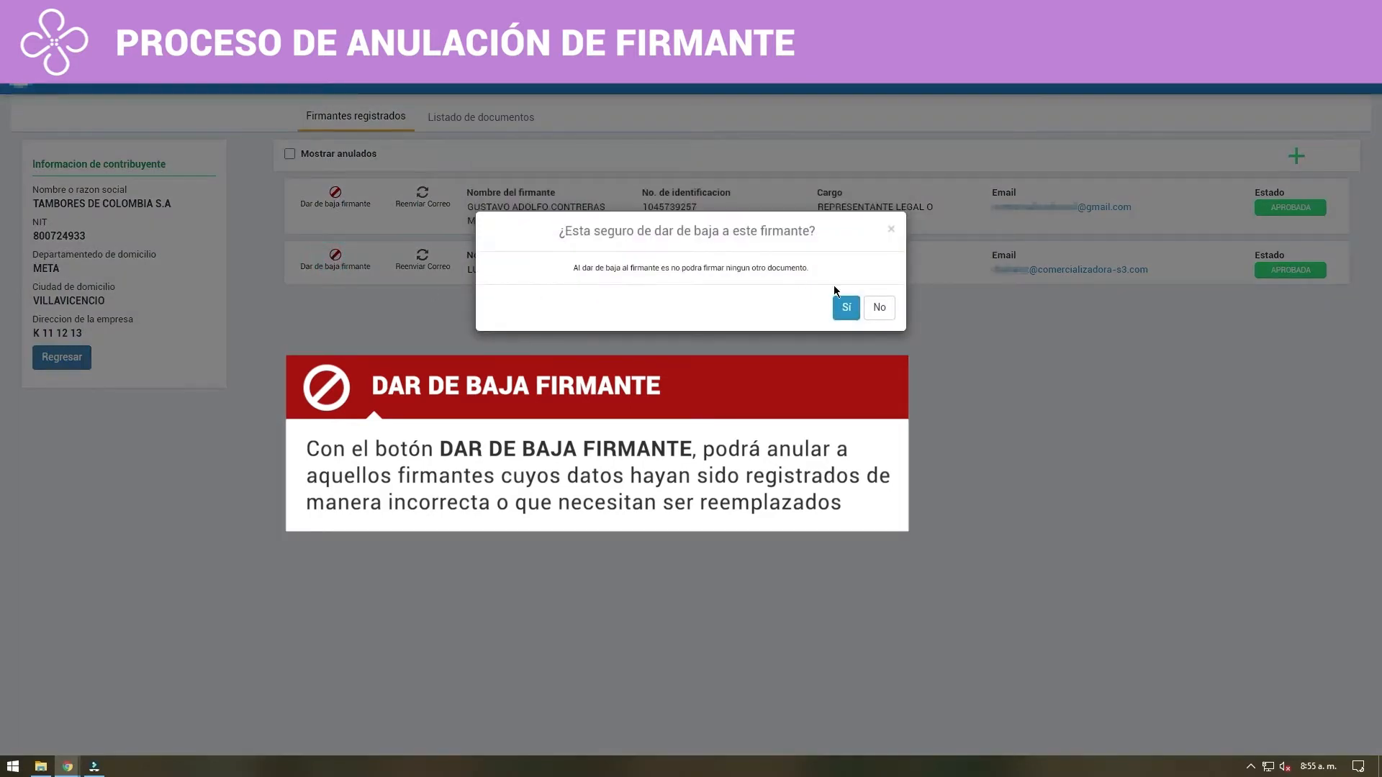
left_click(848, 308)
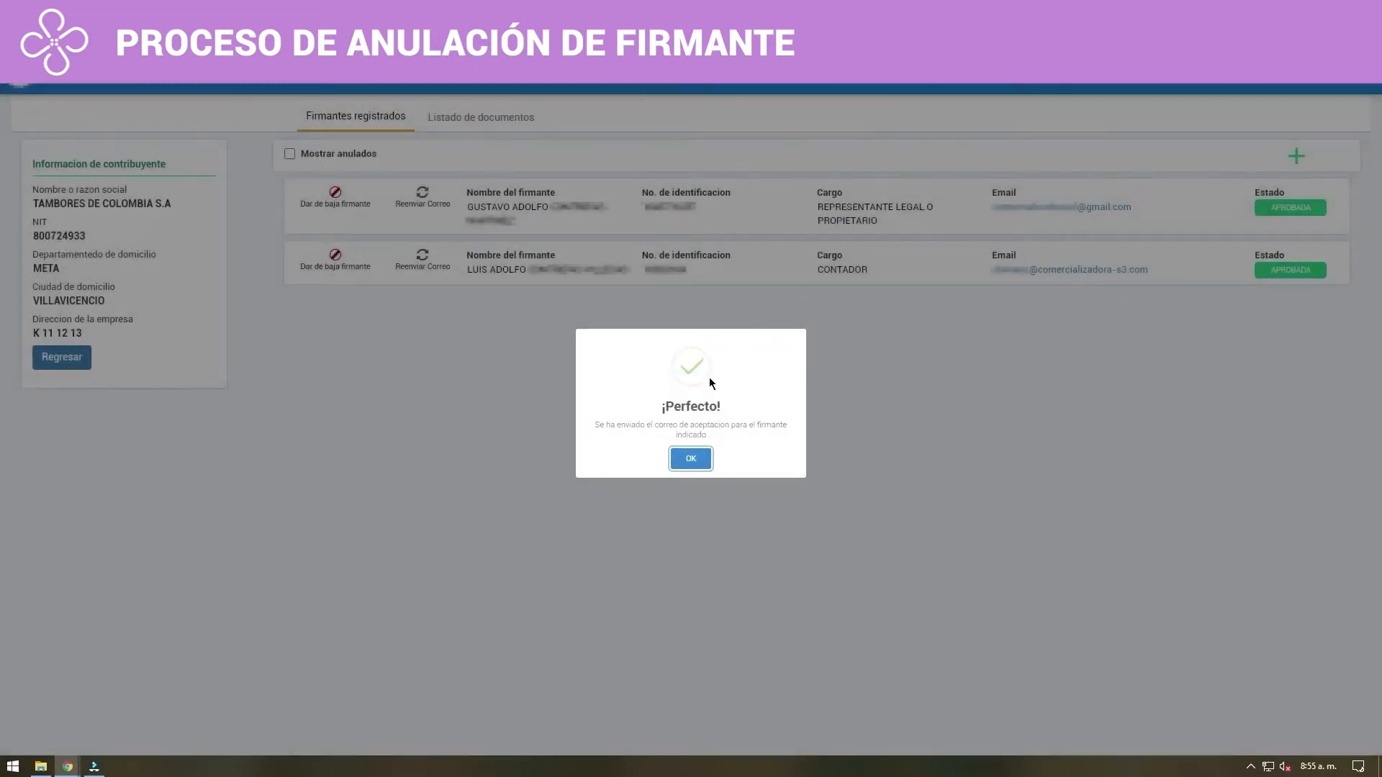
left_click(701, 459)
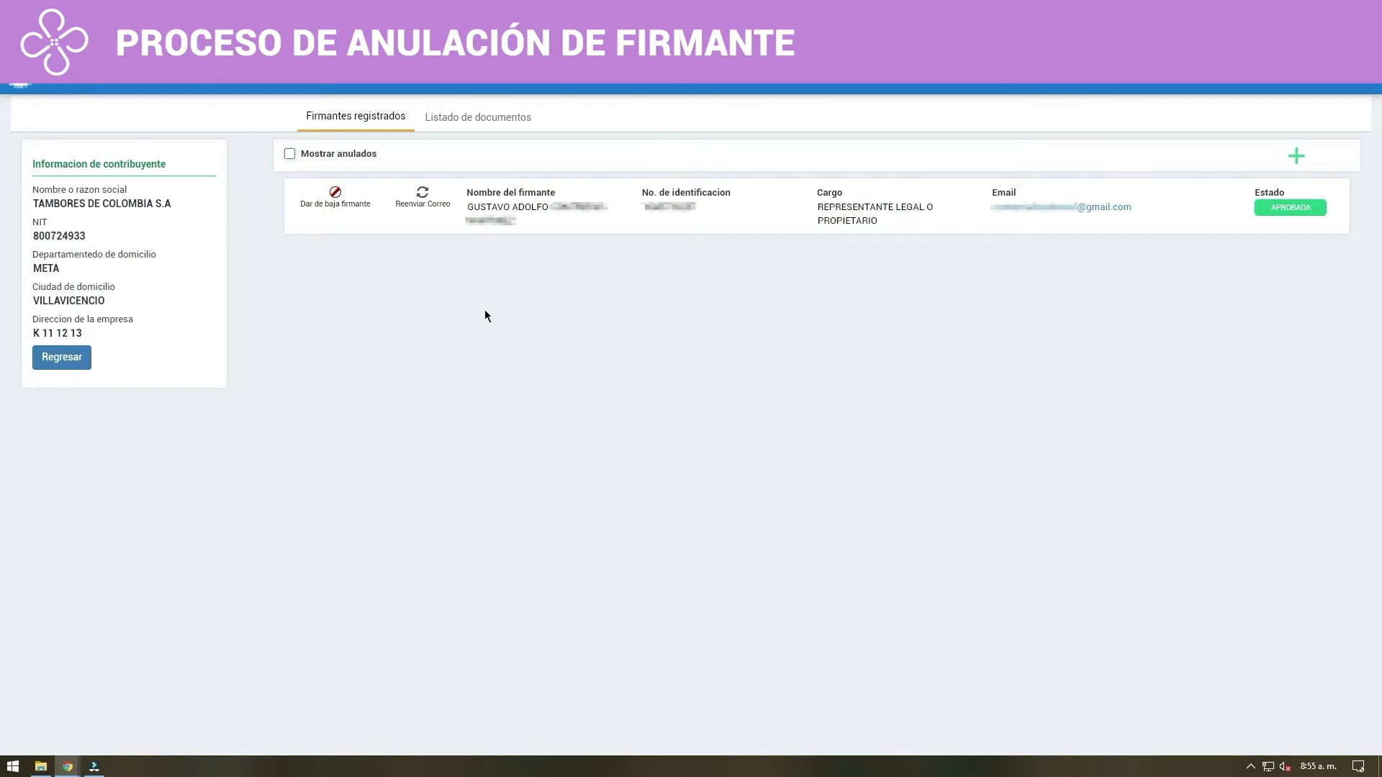
left_click(289, 154)
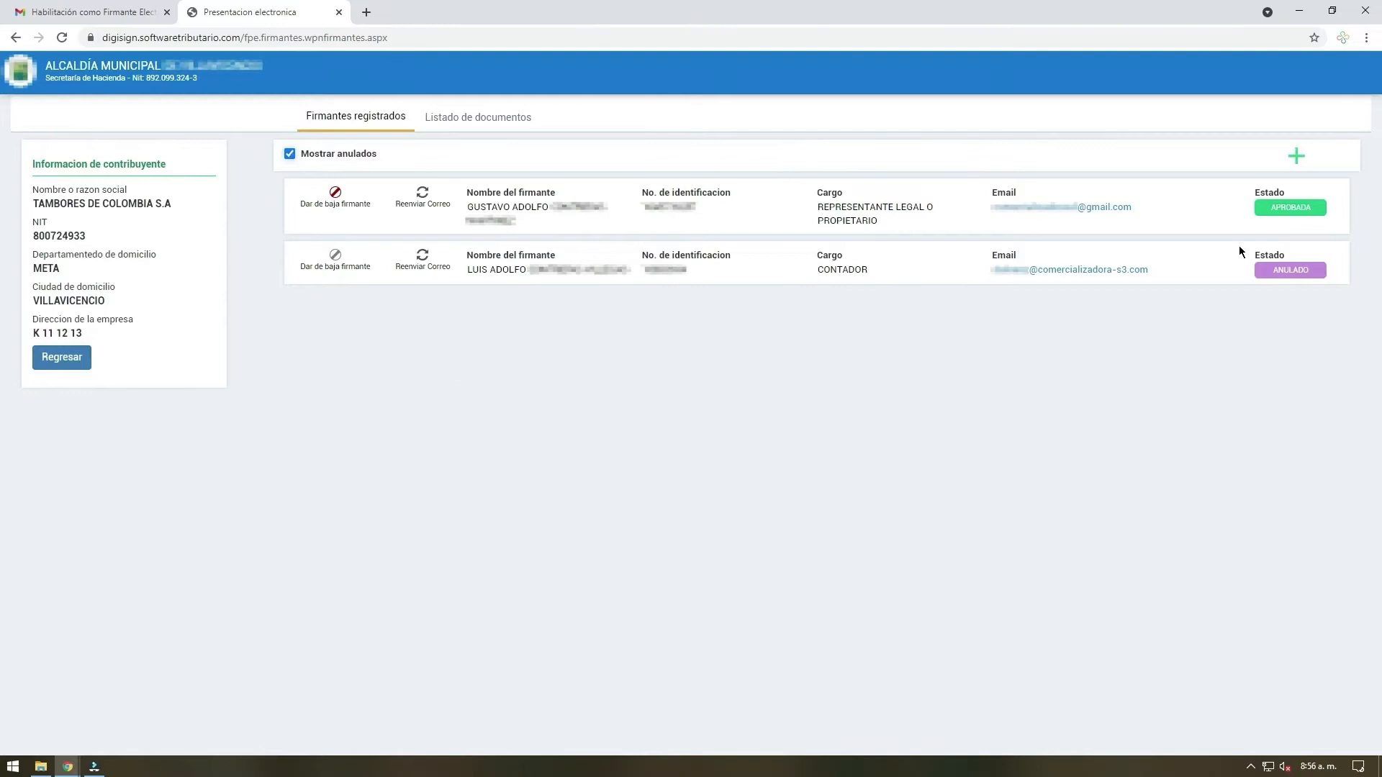
left_click(288, 154)
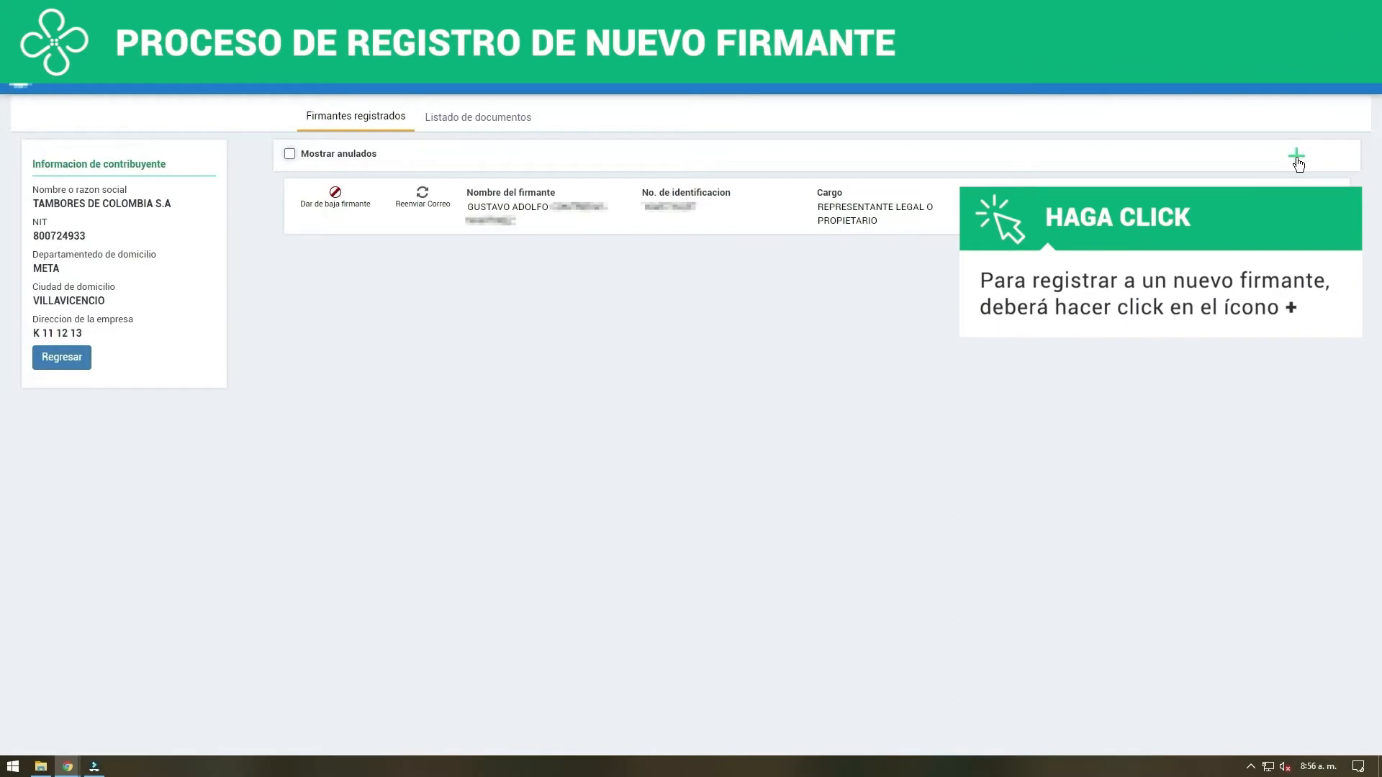
Start a new signer with identification type CEDULA DE CIUDADANIA, enter the identification number and look up the signer's name
left_click(1297, 157)
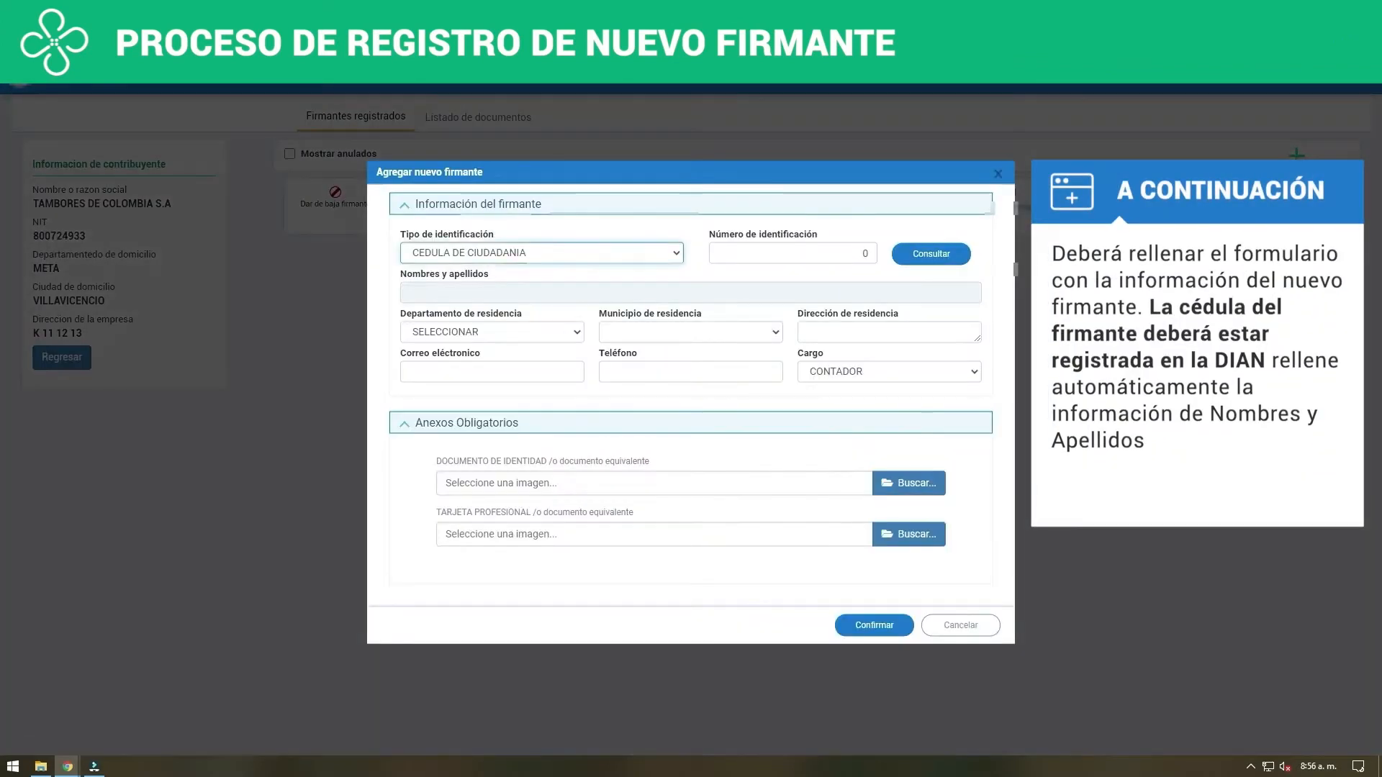
left_click(668, 251)
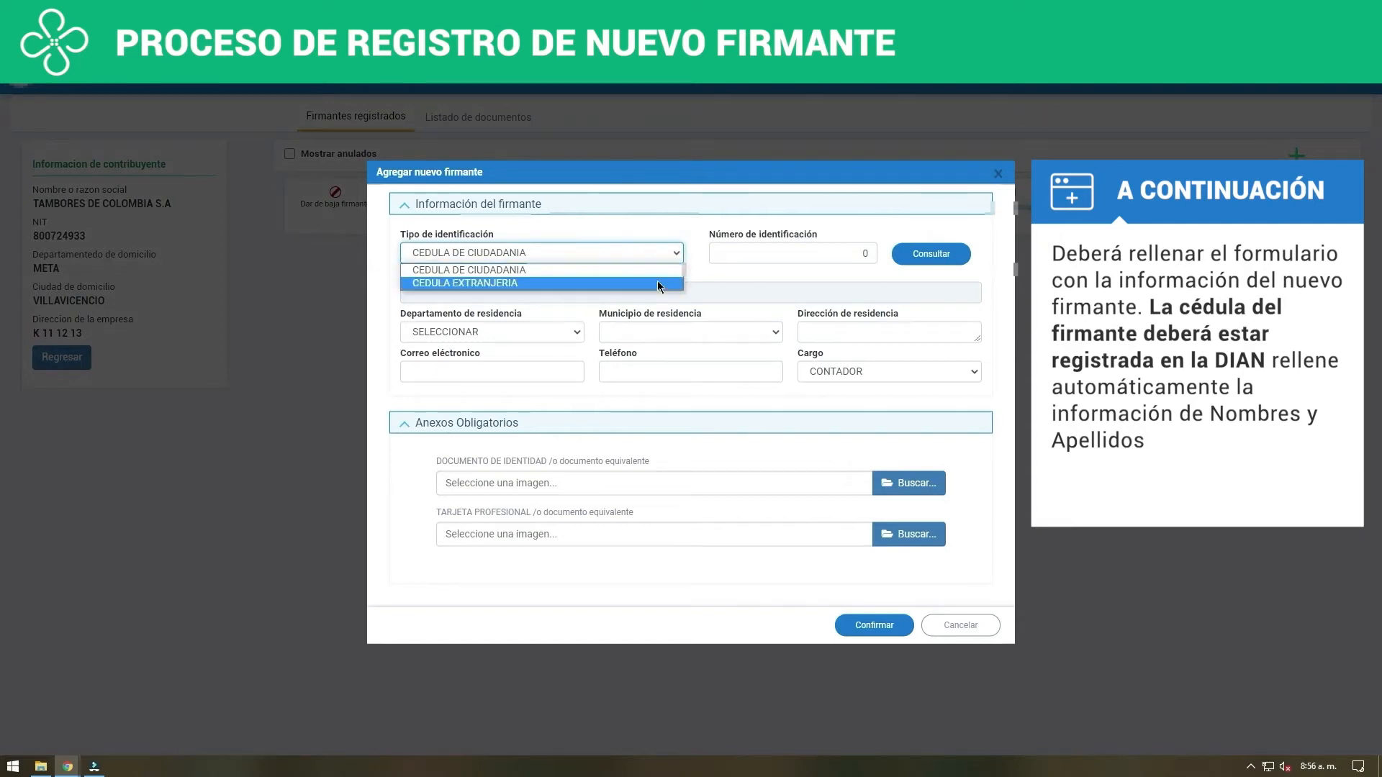
left_click(659, 272)
left_click(845, 251)
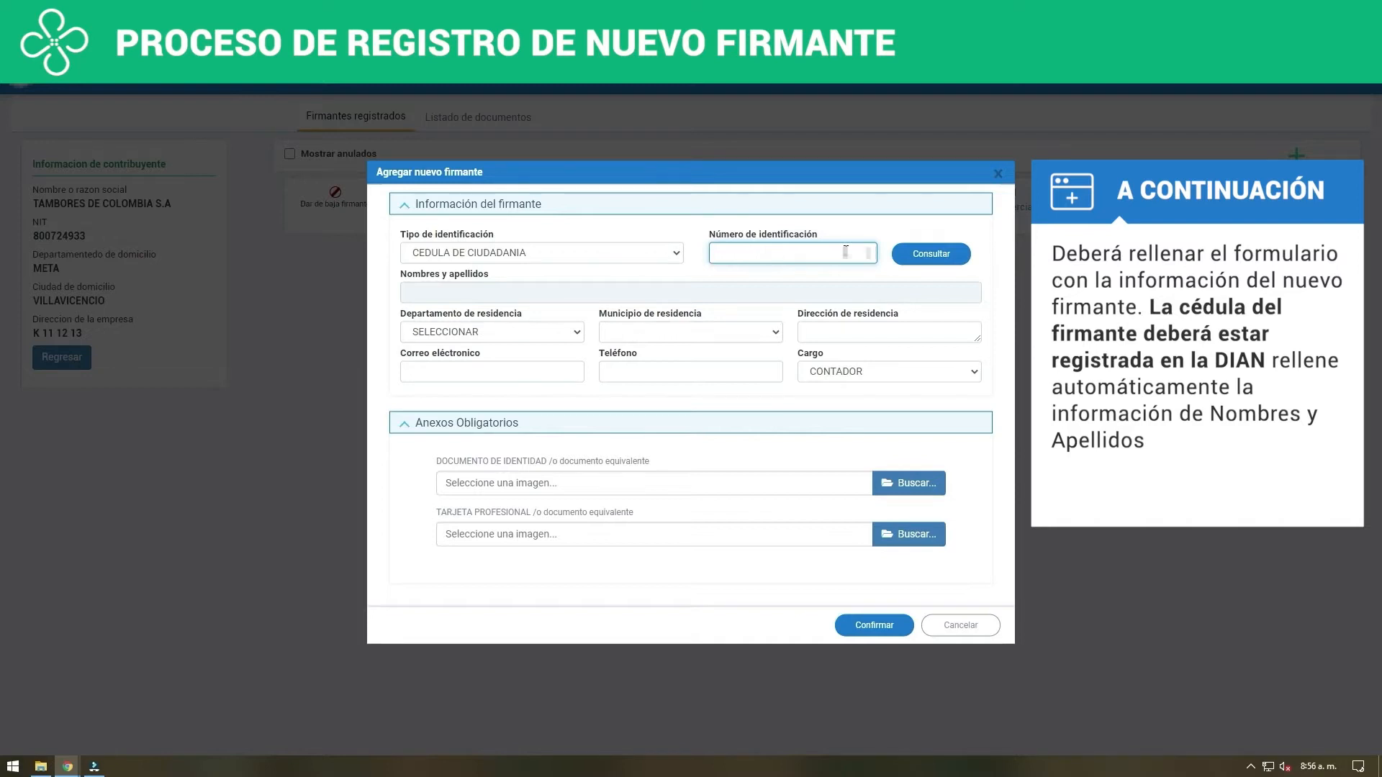
left_click(916, 259)
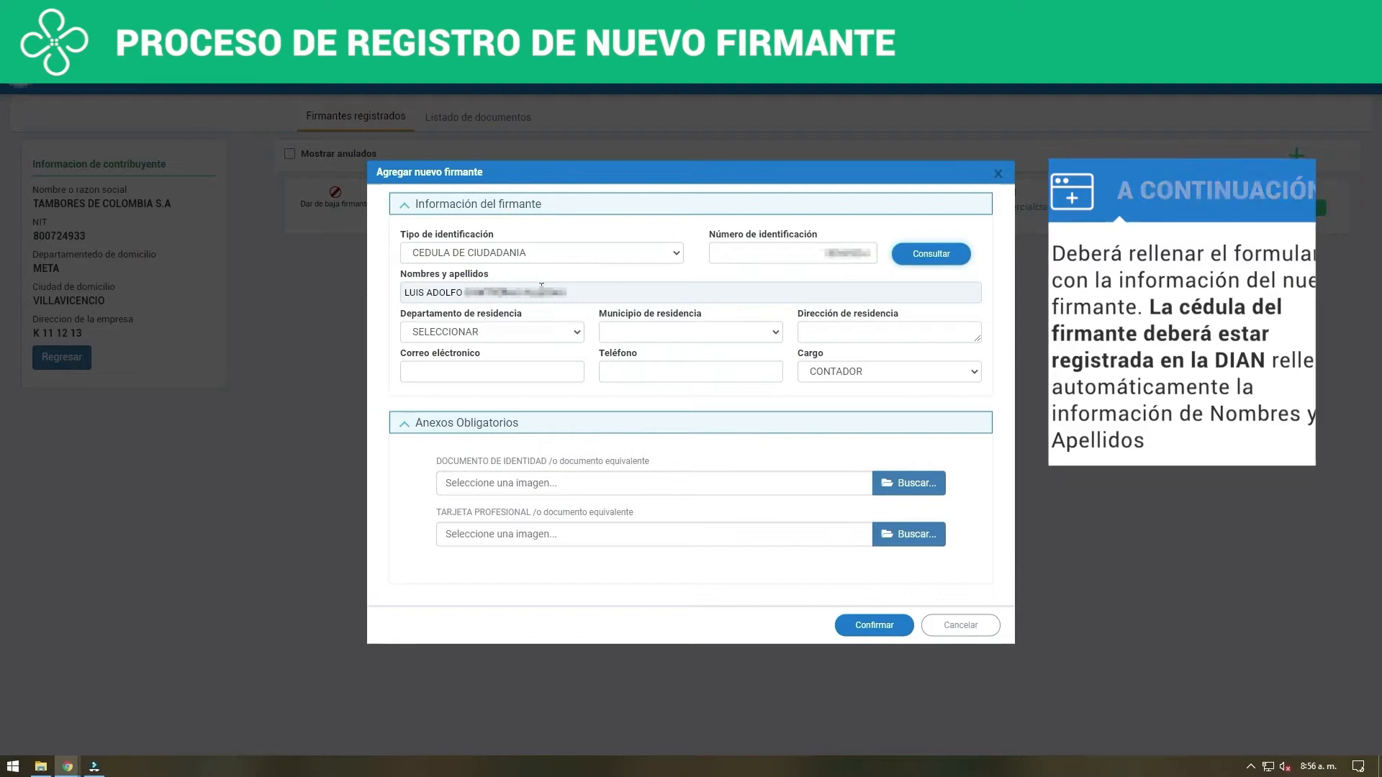
Set the signer's residence to department ATLANTICO and municipality BARRANQUILLA, and enter the residential address
left_click(575, 333)
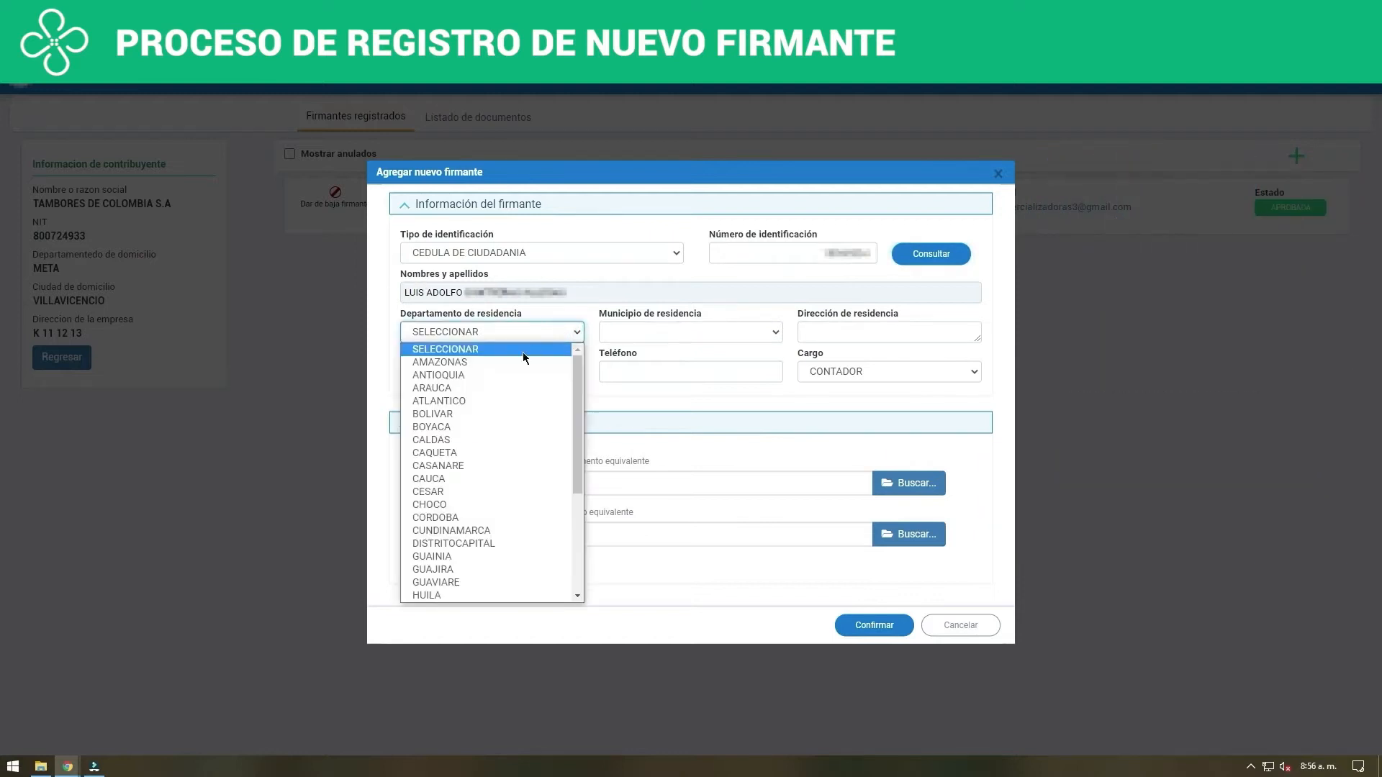
left_click(481, 399)
left_click(715, 335)
left_click(697, 365)
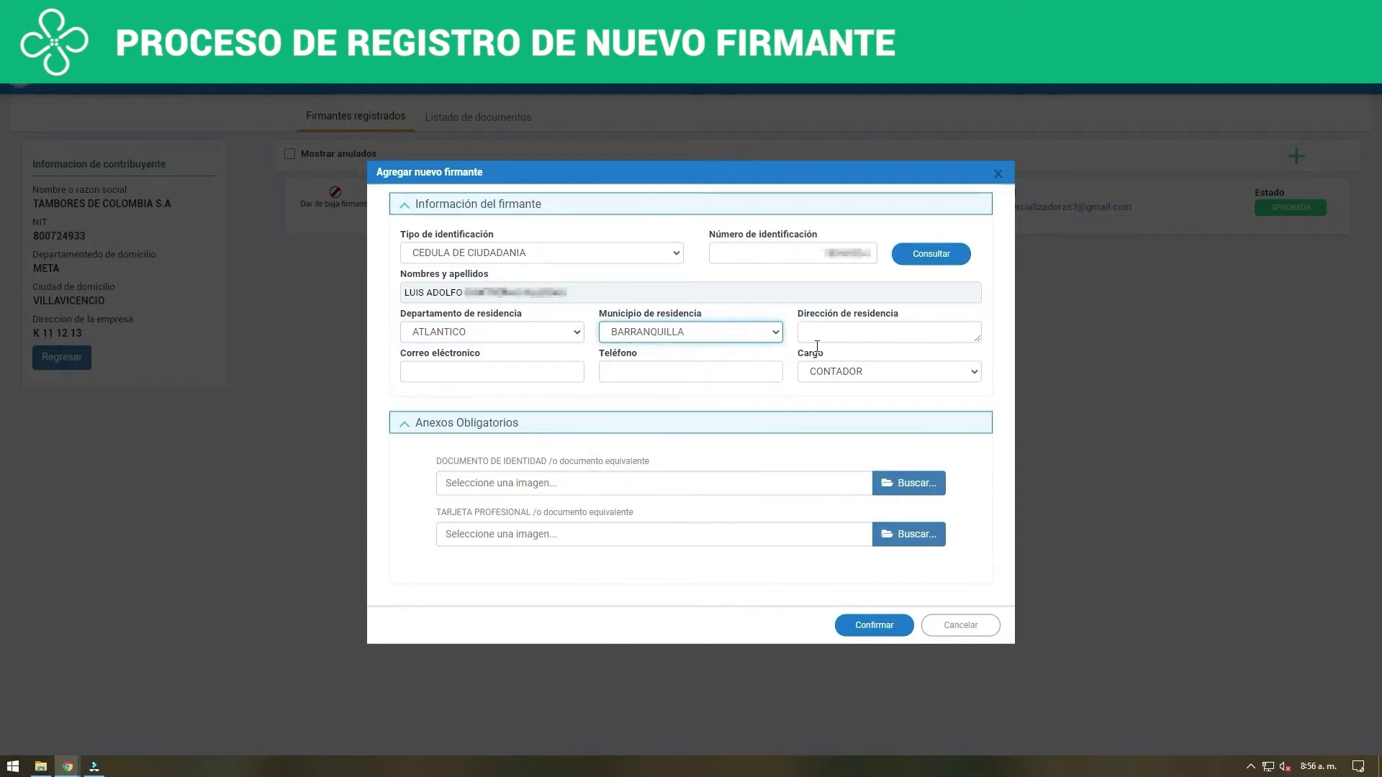
left_click(855, 333)
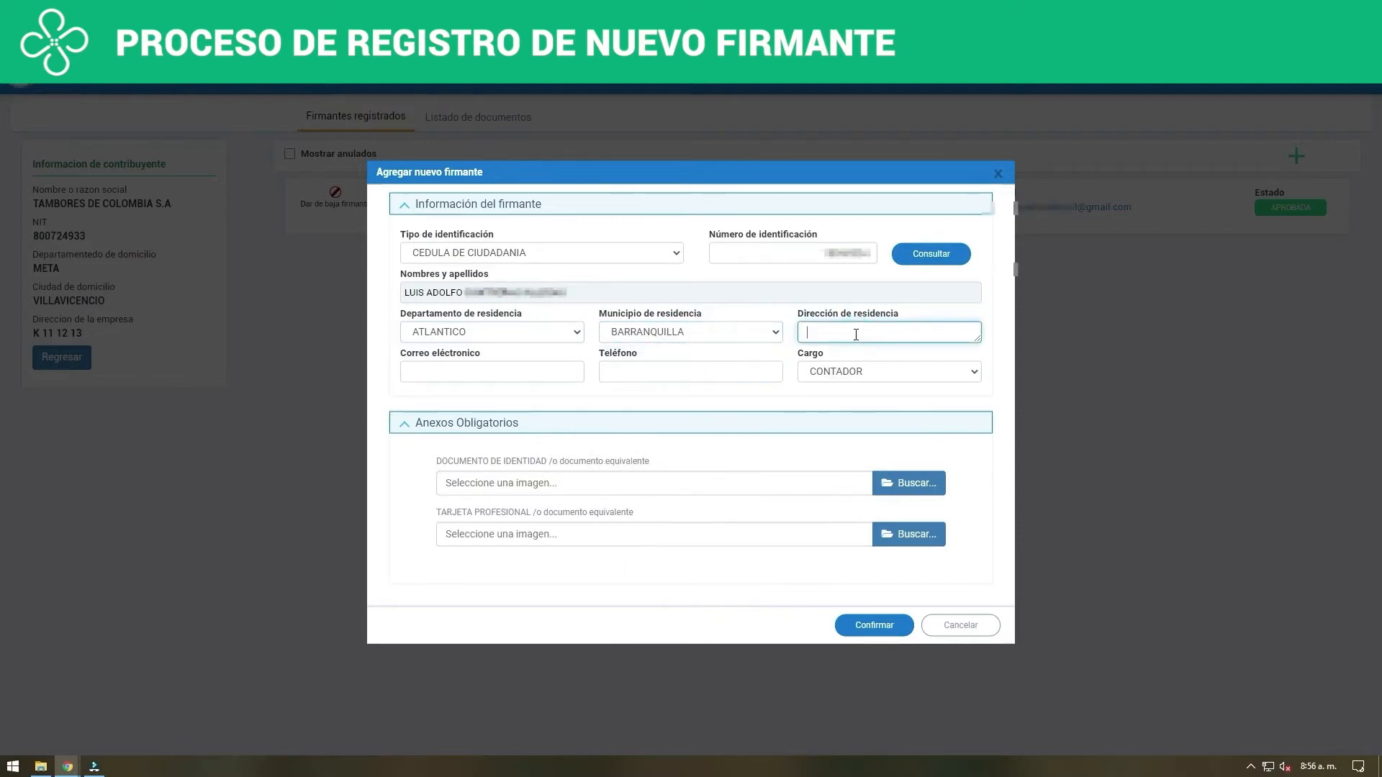
Fill in the e-mail address of the signer being registered in BARRANQUILLA
left_click(556, 369)
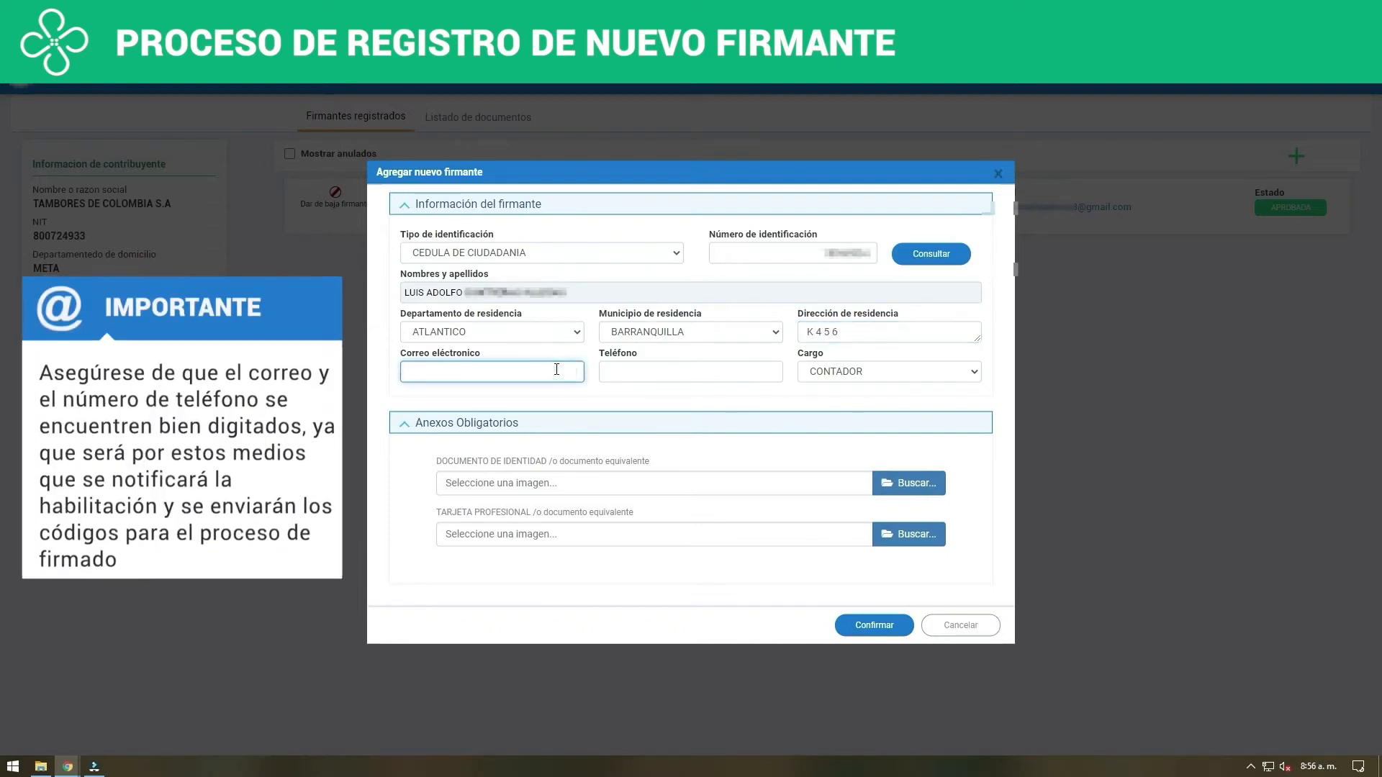
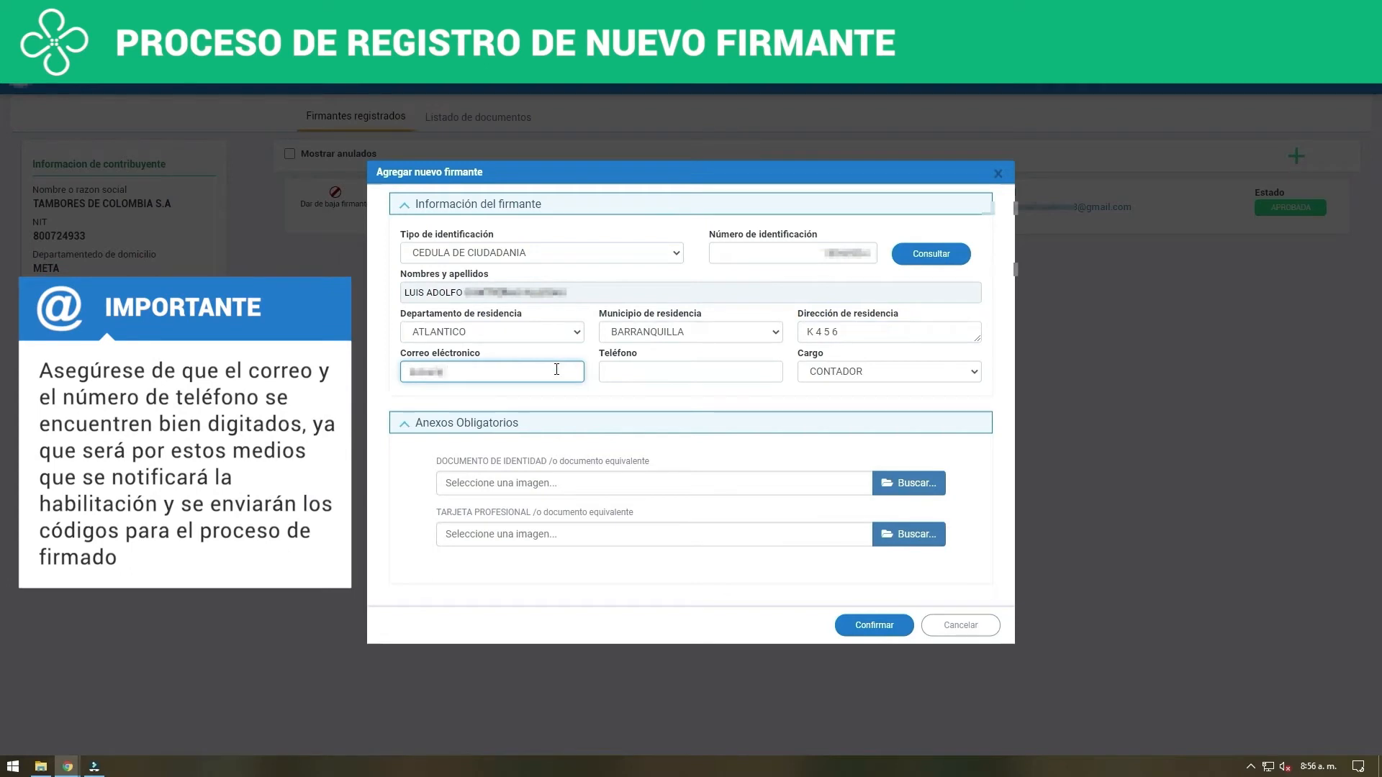
Enter the signer's phone number and set the signer's position (Cargo) to REVISOR FISCAL
left_click(628, 373)
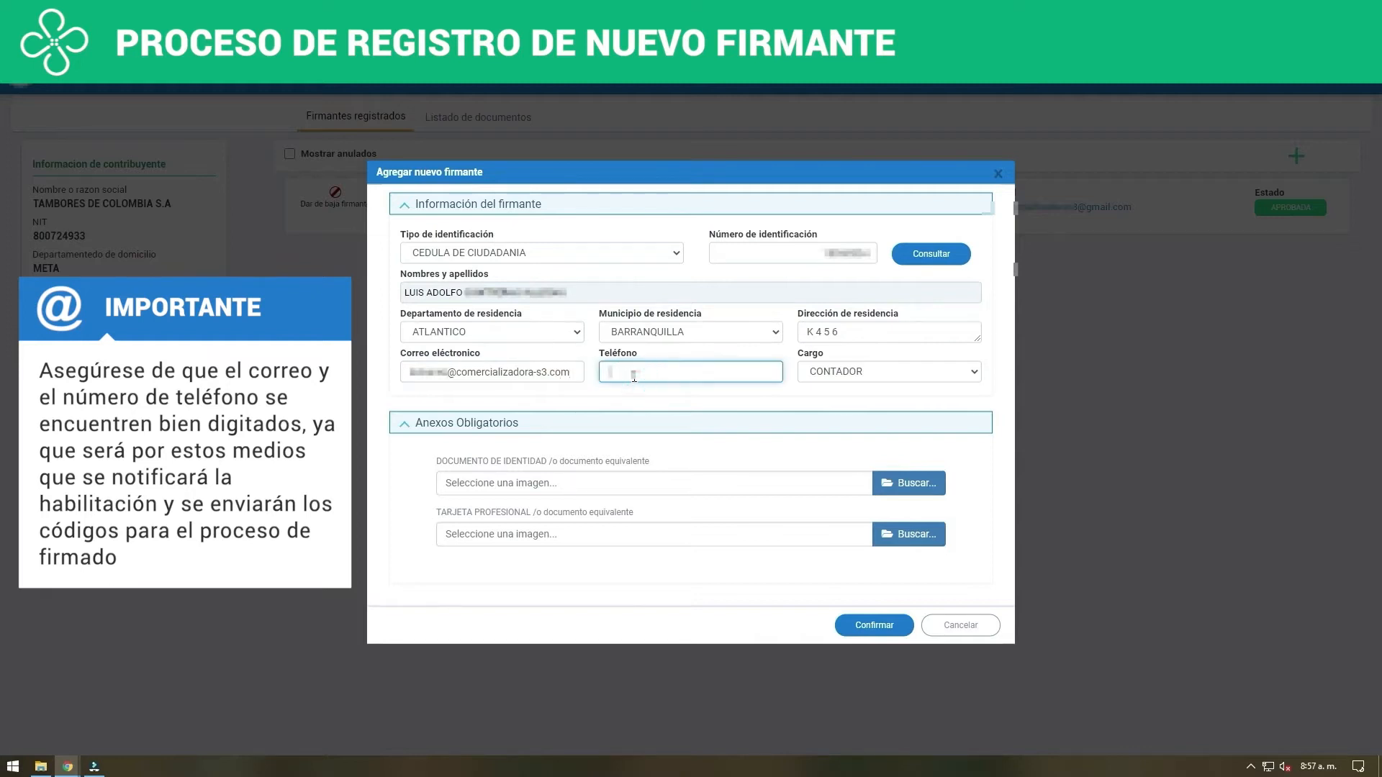
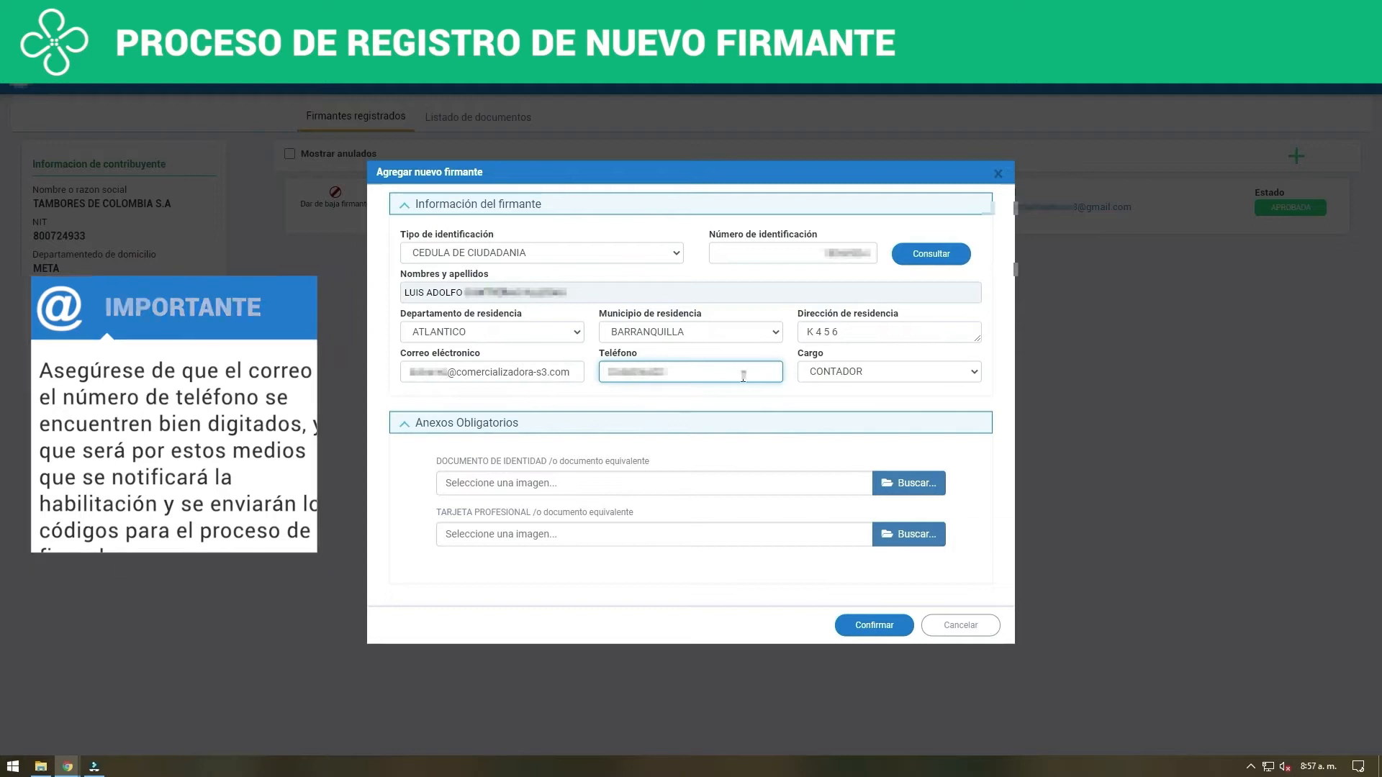
left_click(861, 374)
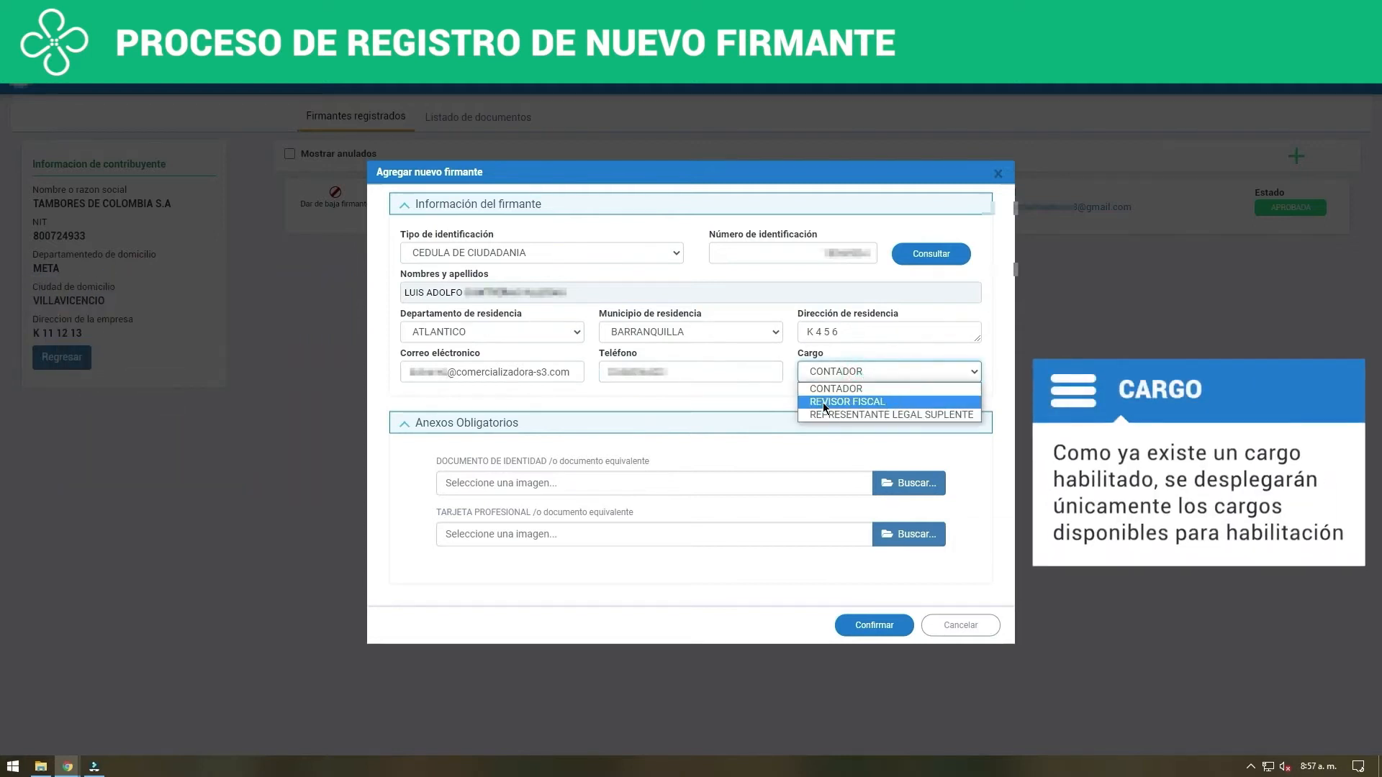
left_click(890, 403)
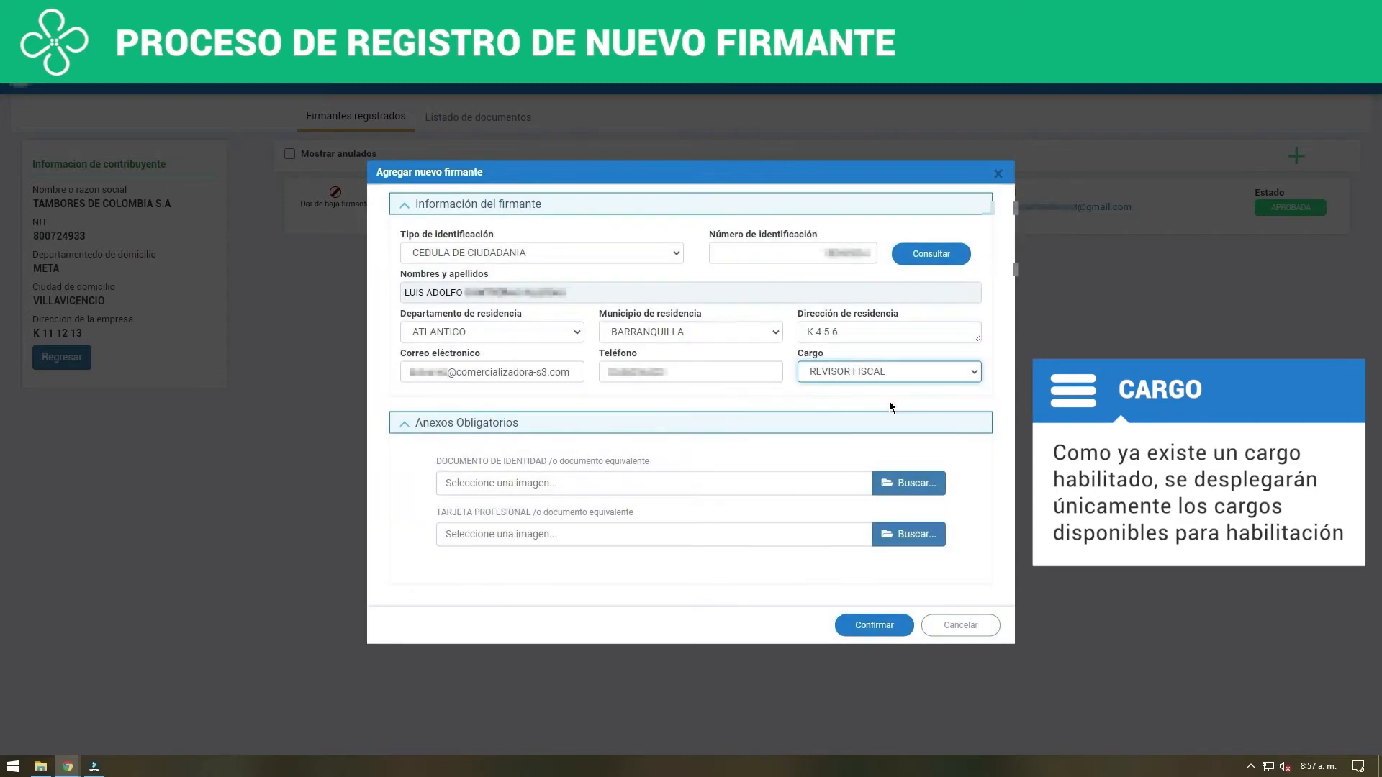
Attach DOCUMENTO DE IDENTIDAD REVISOR FISCAL O CONTADOR.pdf and TARJETA PROFESIONAL.pdf as the mandatory annexes and submit the signer's registration
left_click(923, 493)
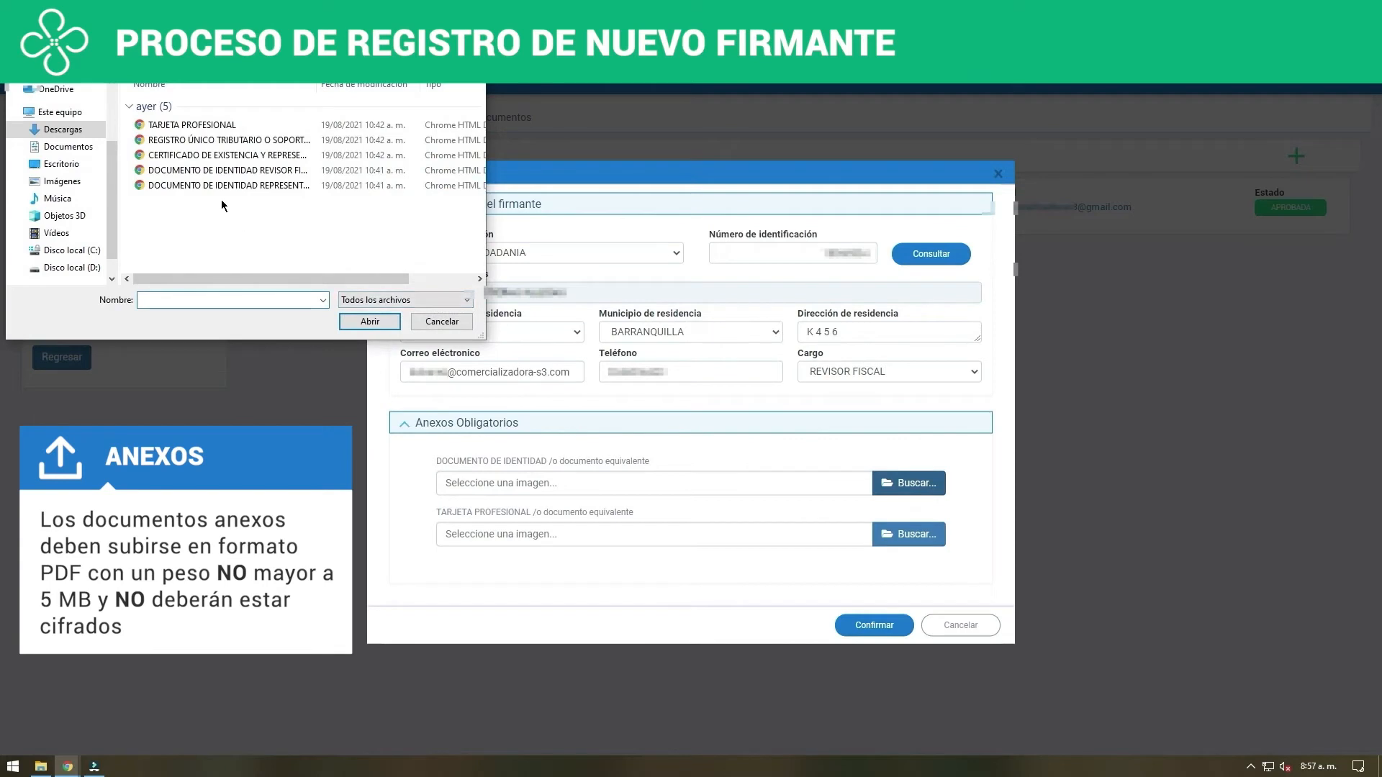
left_click(216, 171)
left_click(369, 322)
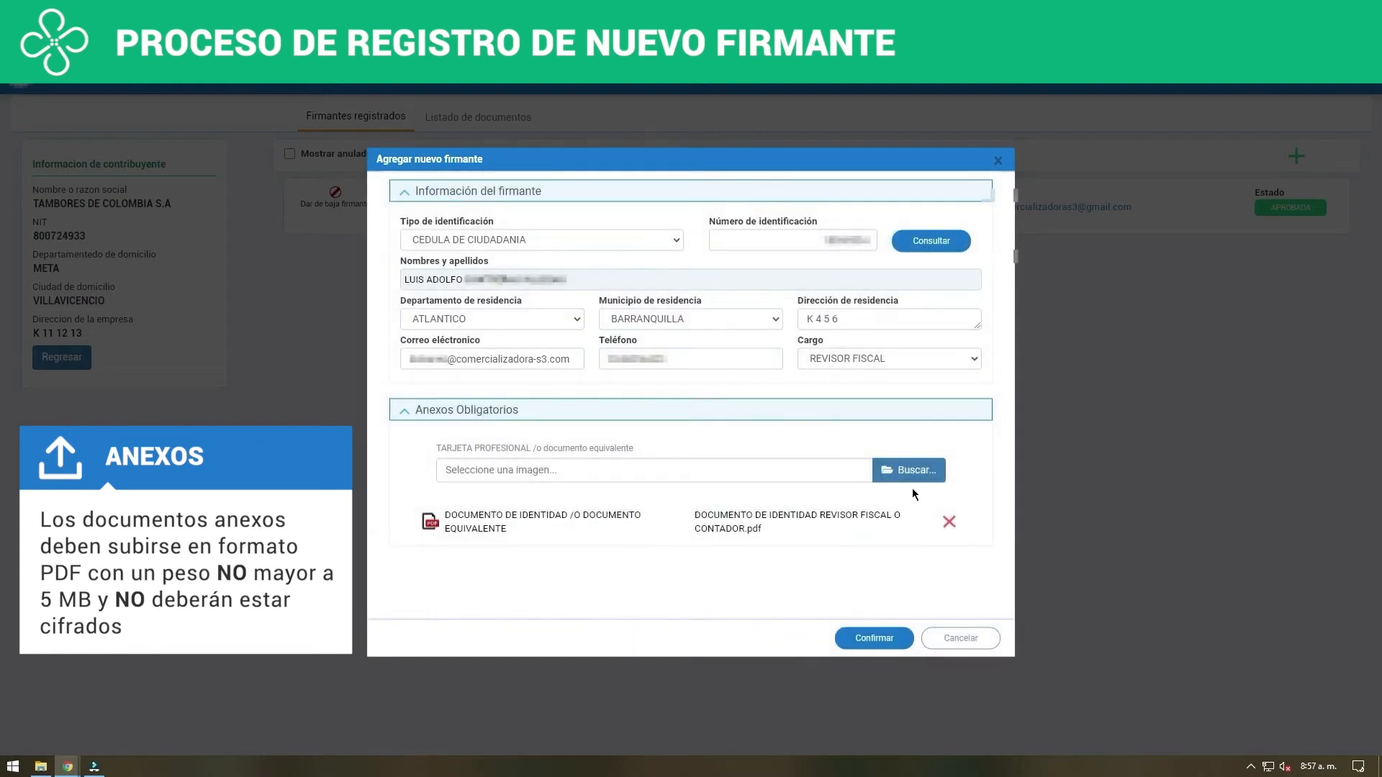
left_click(911, 470)
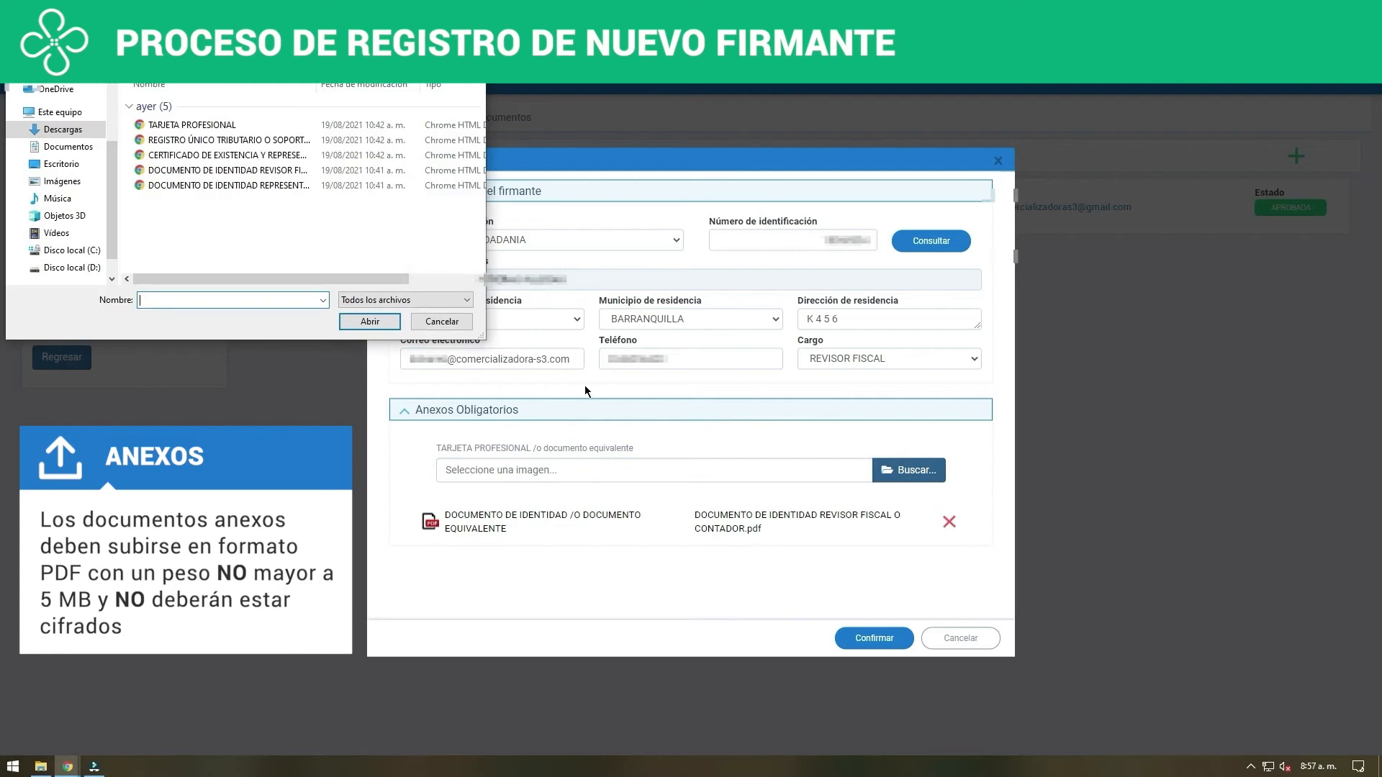
left_click(216, 125)
left_click(369, 321)
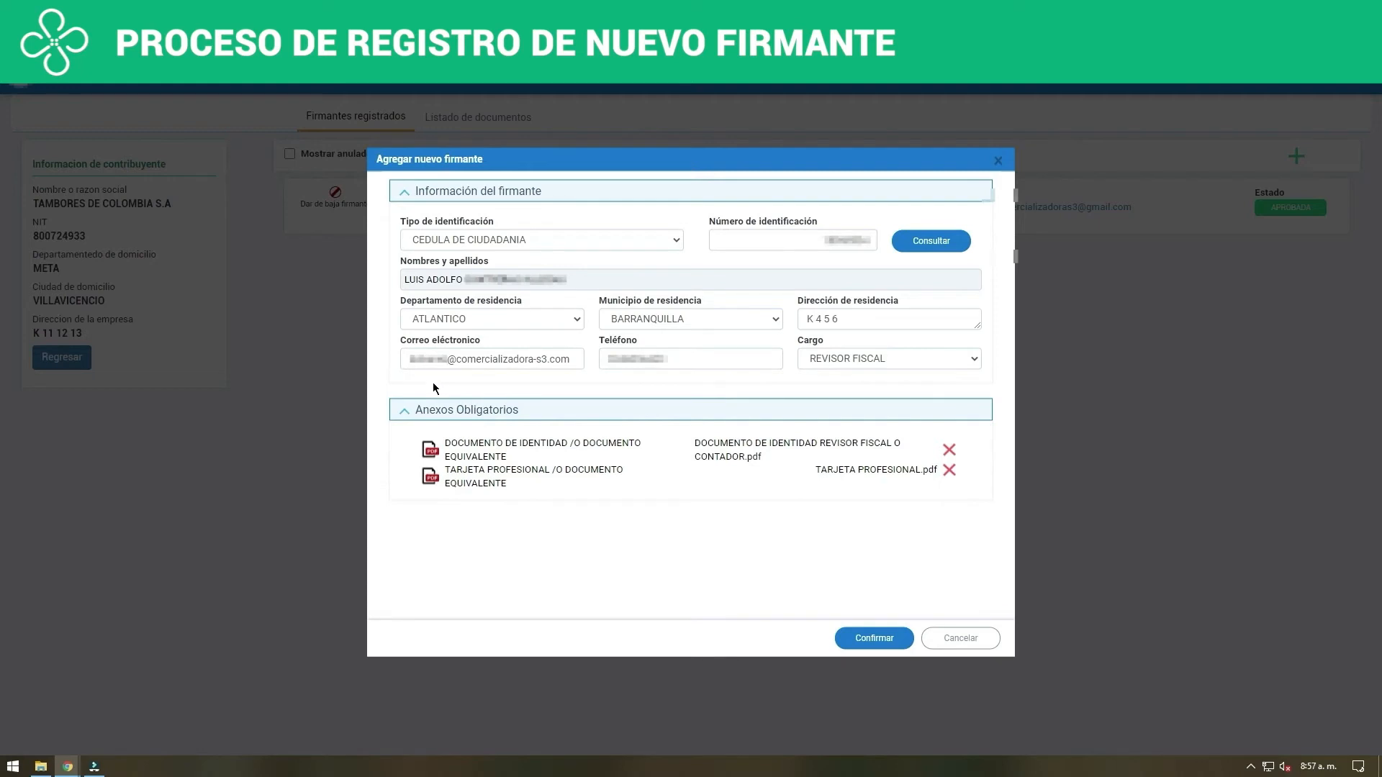
left_click(874, 639)
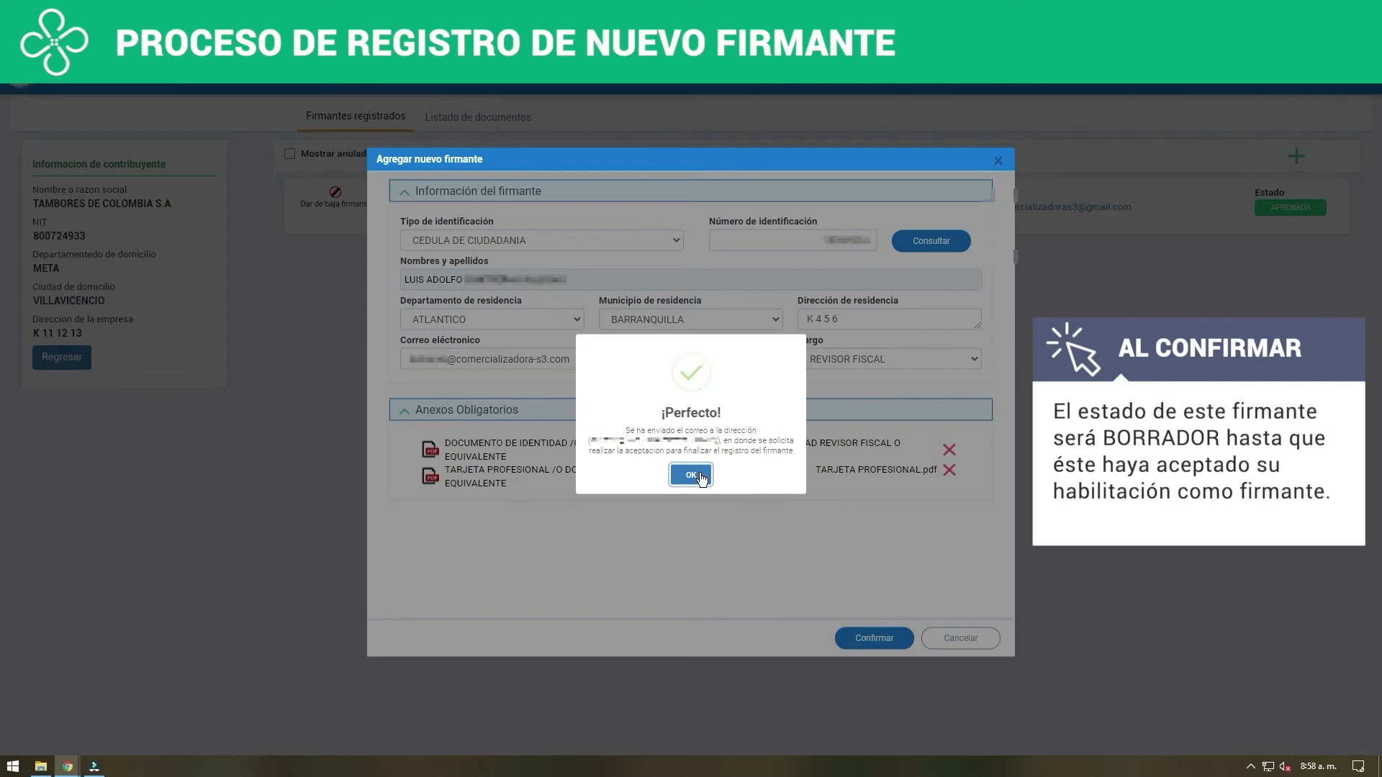
left_click(700, 478)
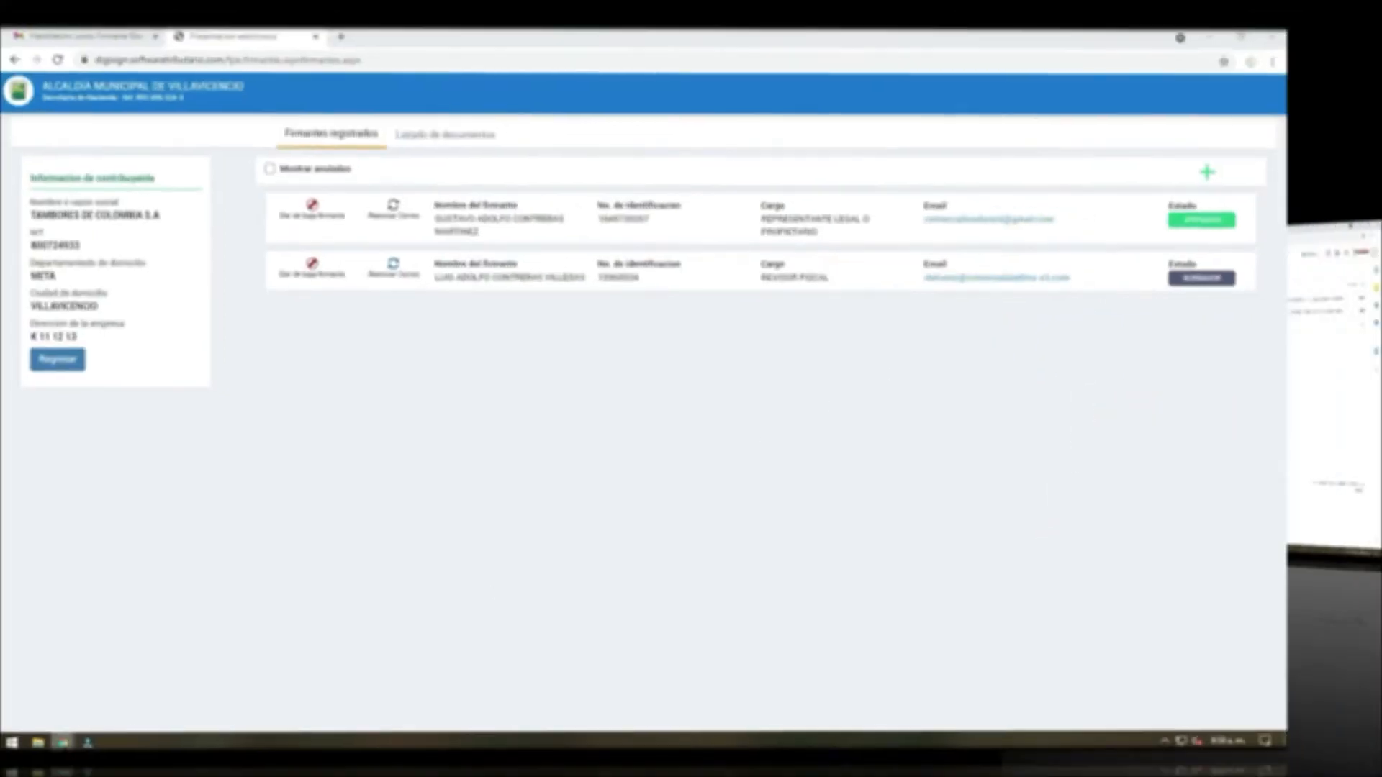
Switch to Gmail, open the "Habilitación como Firmante" e-mail, accept the REVISOR FISCAL assignment request and return to the inbox
mouse_move(214, 728)
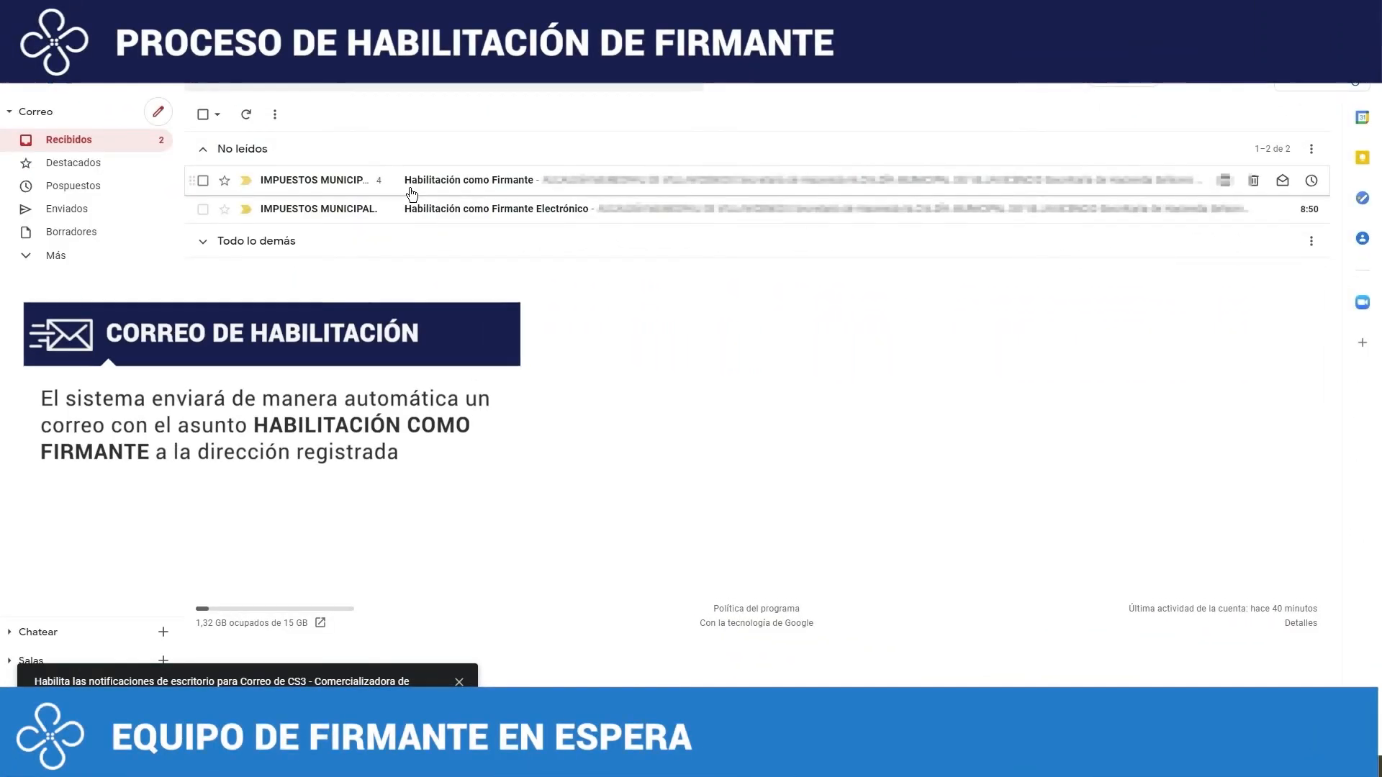
left_click(410, 180)
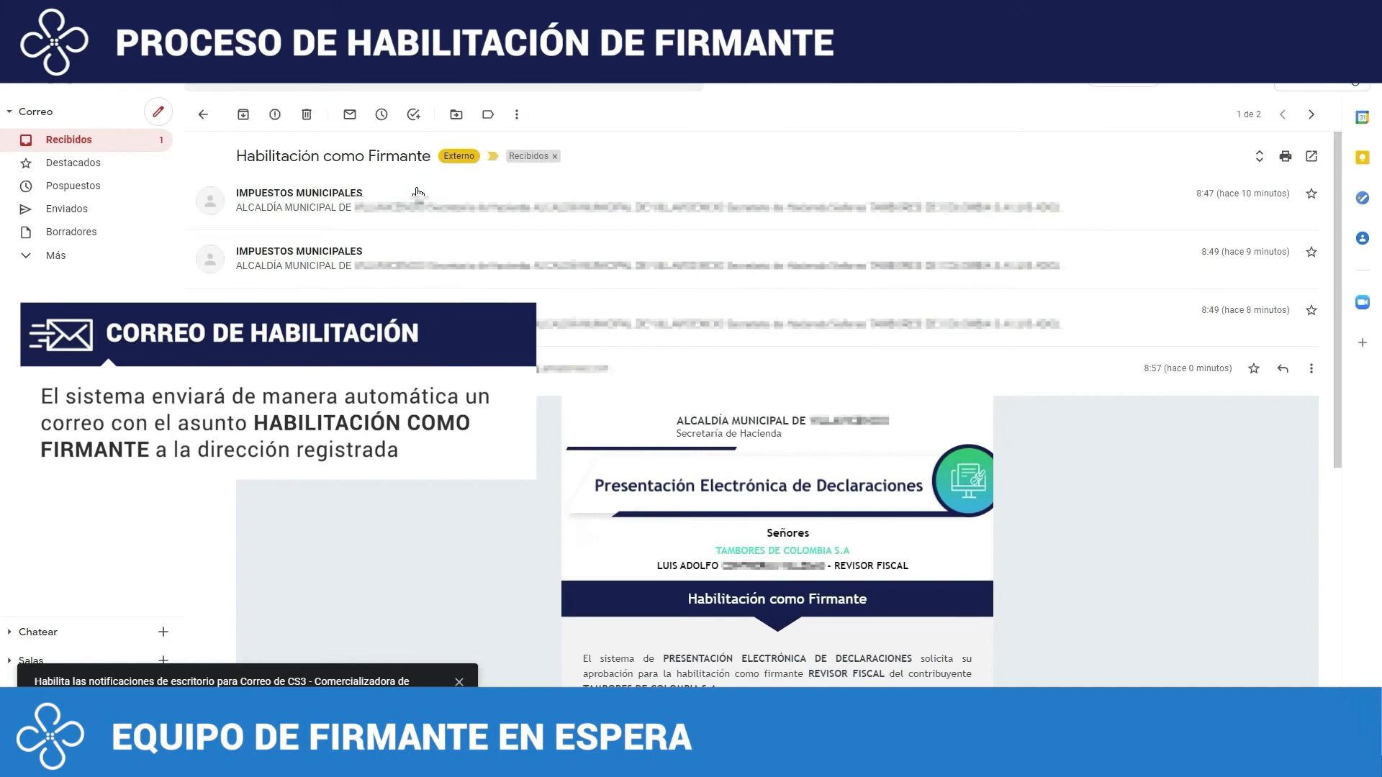
scroll(607, 345, "down", 3)
scroll(607, 346, "down", 2)
scroll(607, 346, "up", 2)
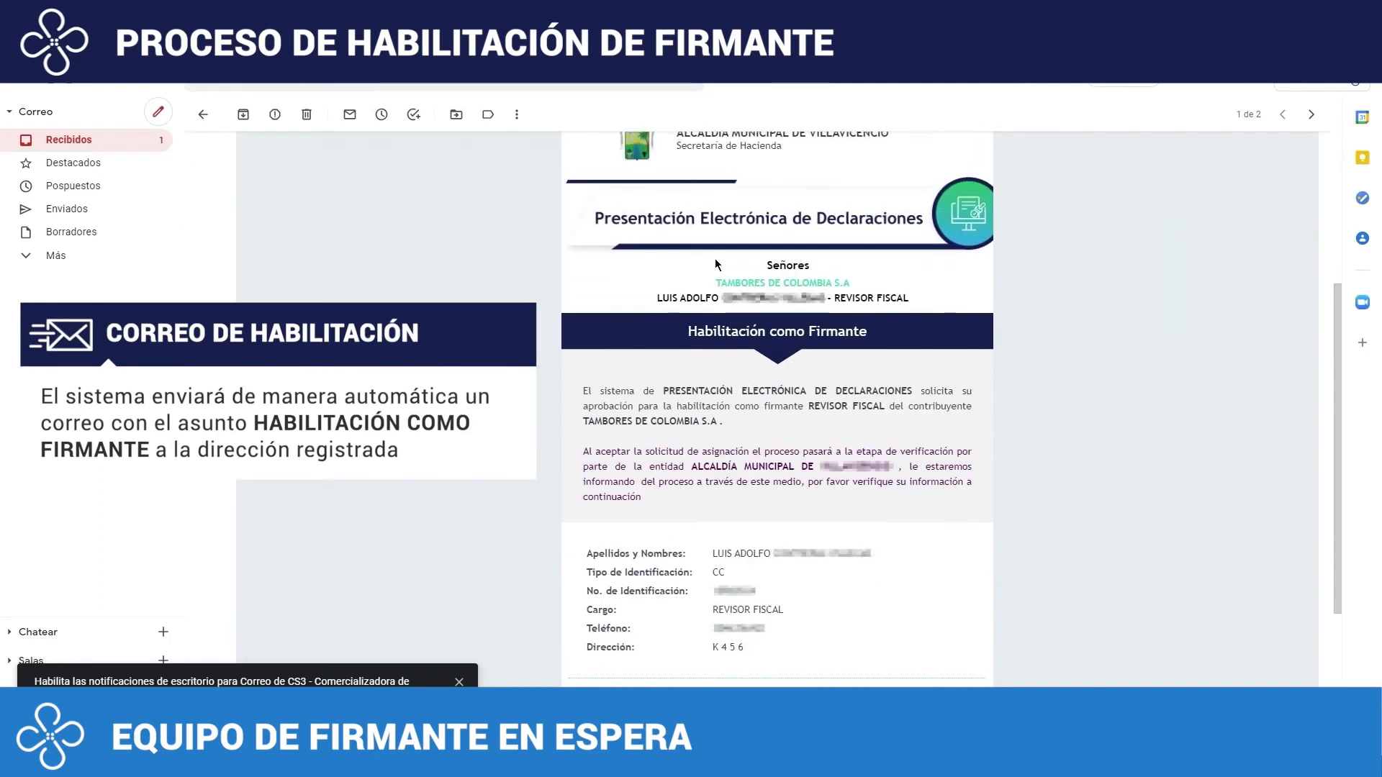
scroll(878, 460, "down", 1)
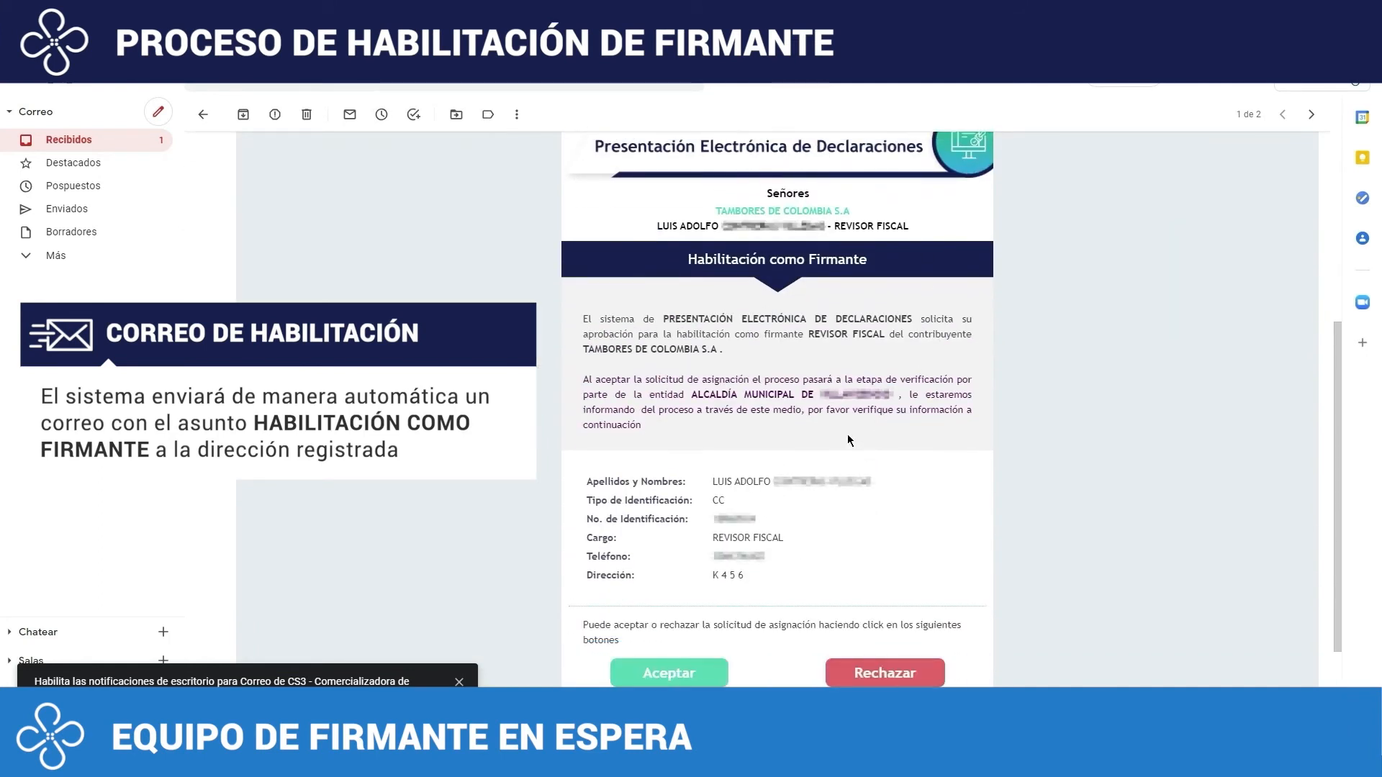
scroll(849, 440, "down", 1)
scroll(848, 441, "down", 1)
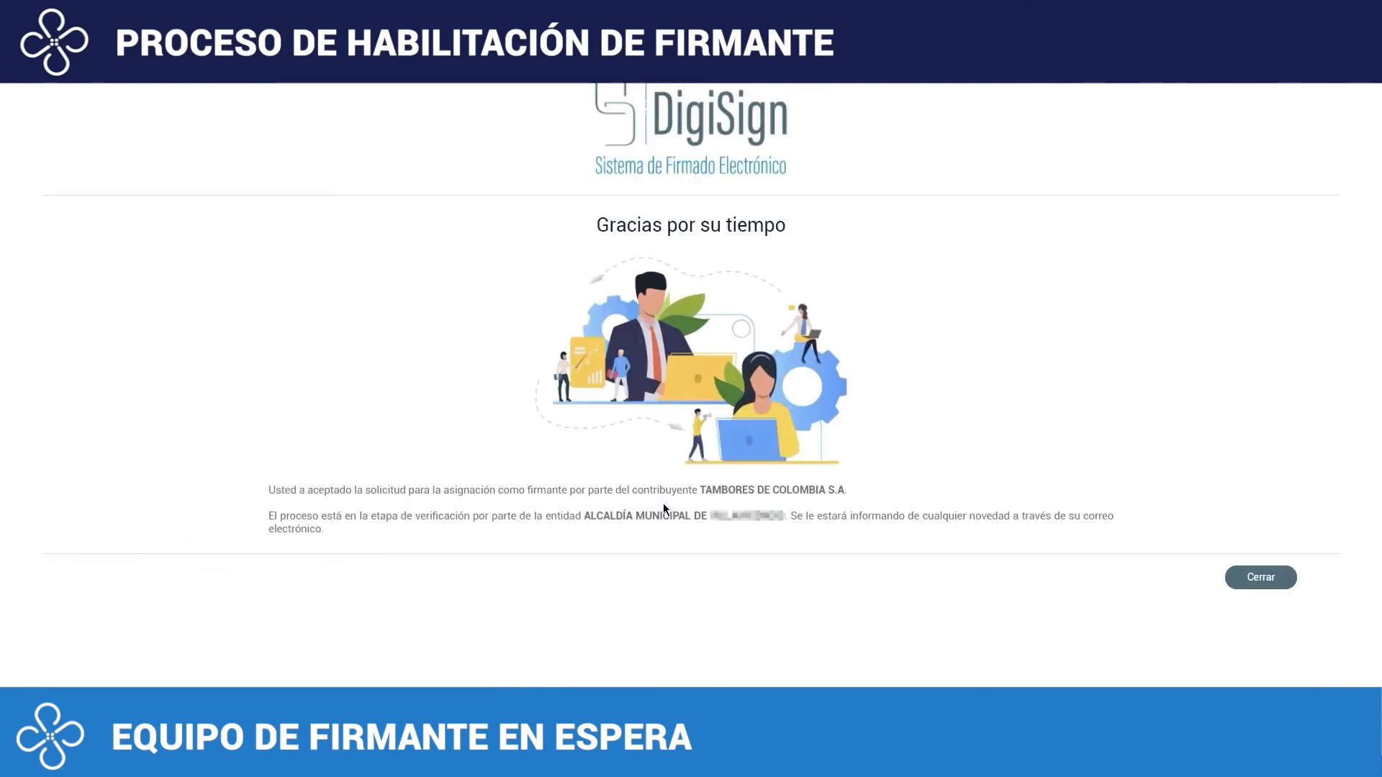
left_click(1262, 583)
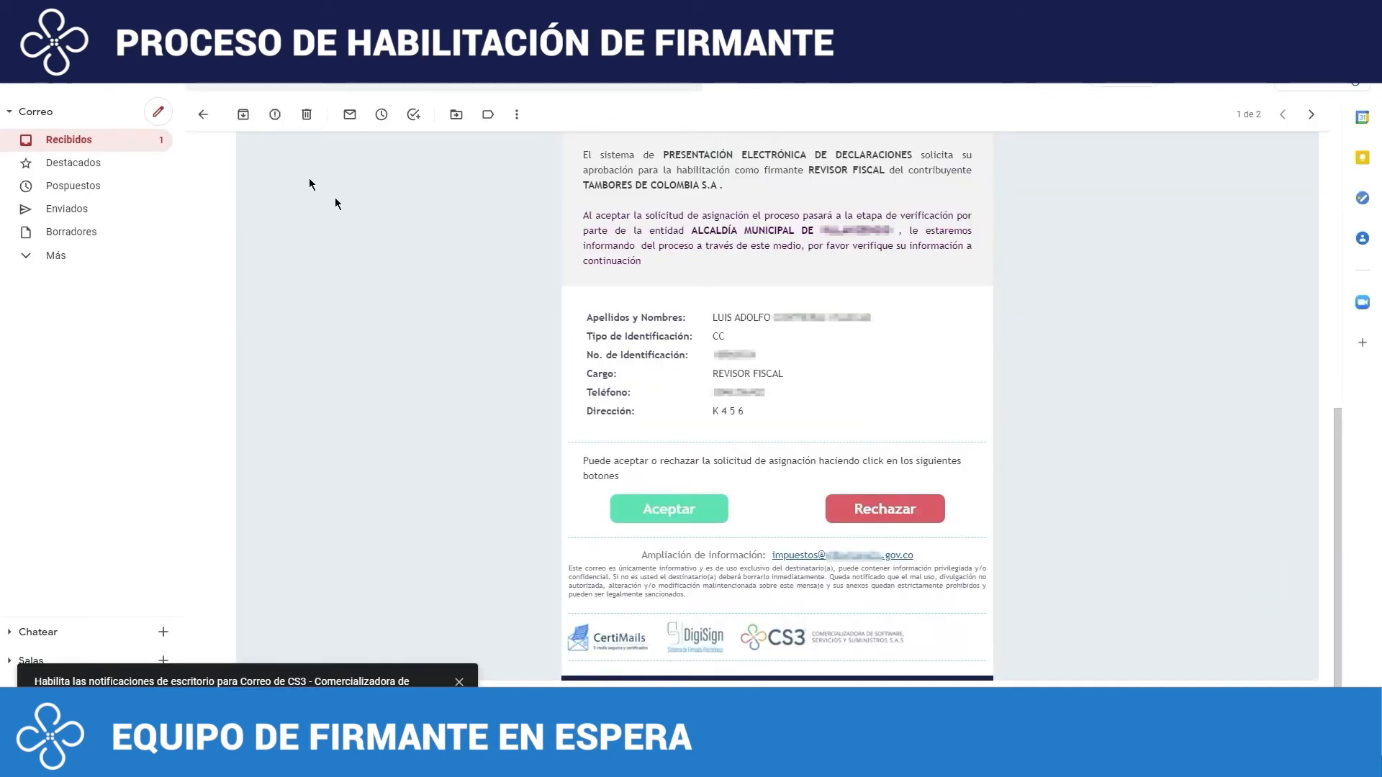
left_click(141, 144)
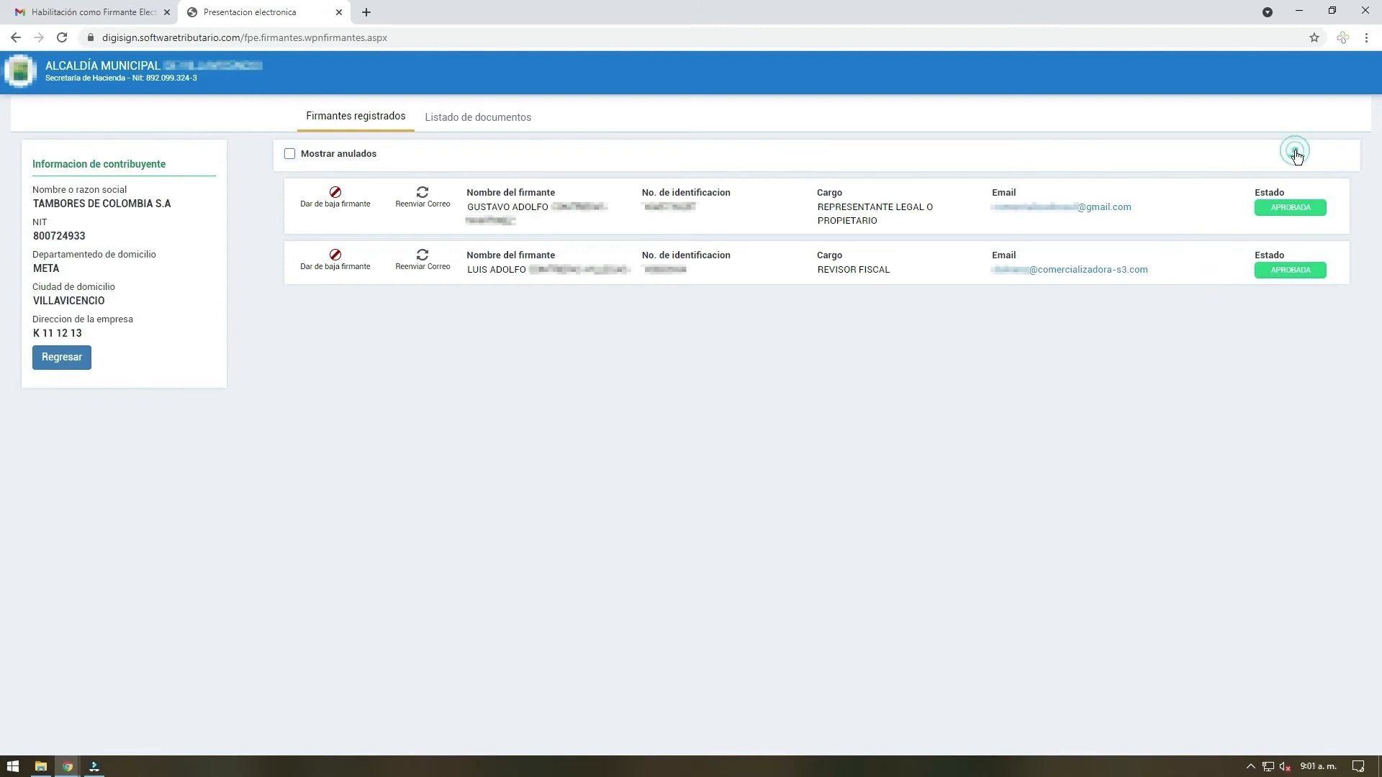
Start another signer, look up the name by identification number, and enter the residence as ATLANTICO, BARRANQUILLA with the residential address
left_click(1295, 154)
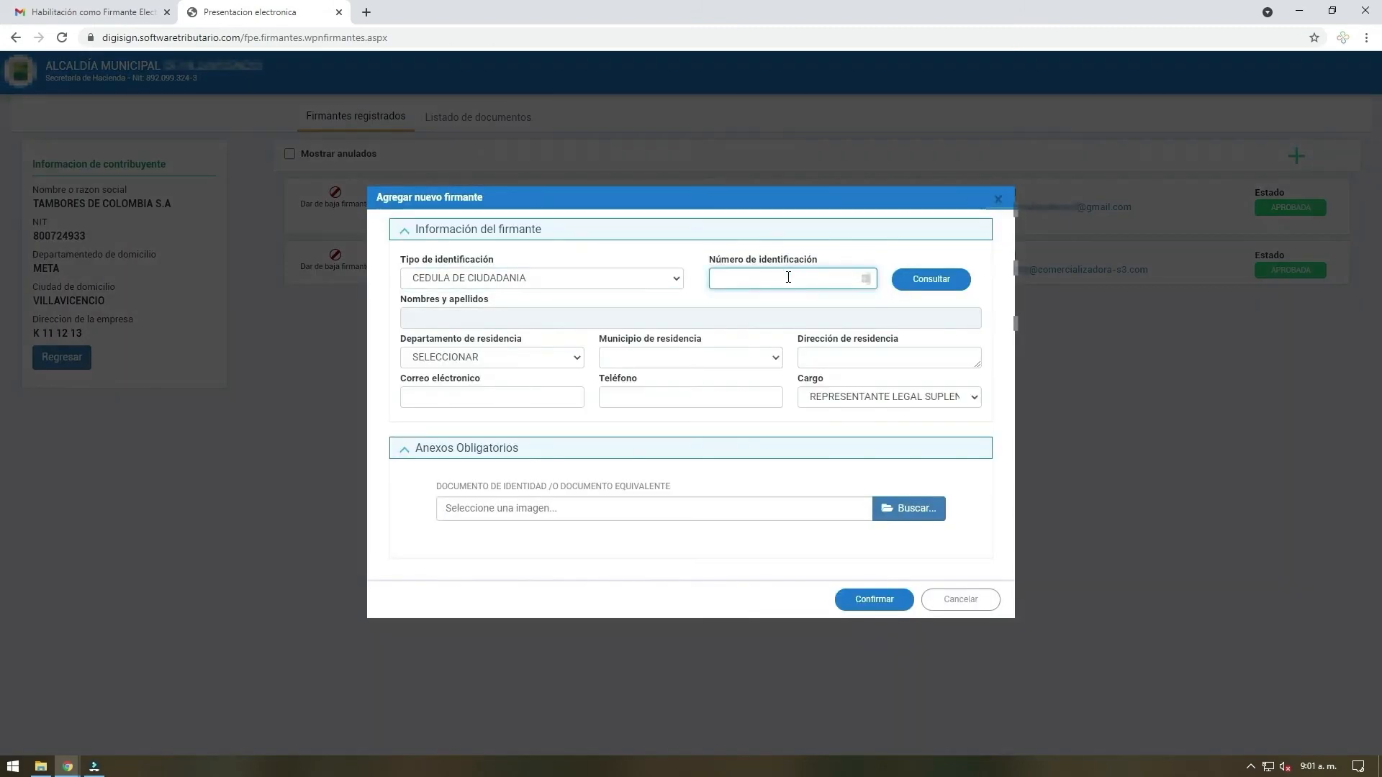
left_click(787, 278)
type("********")
left_click(924, 286)
left_click(483, 358)
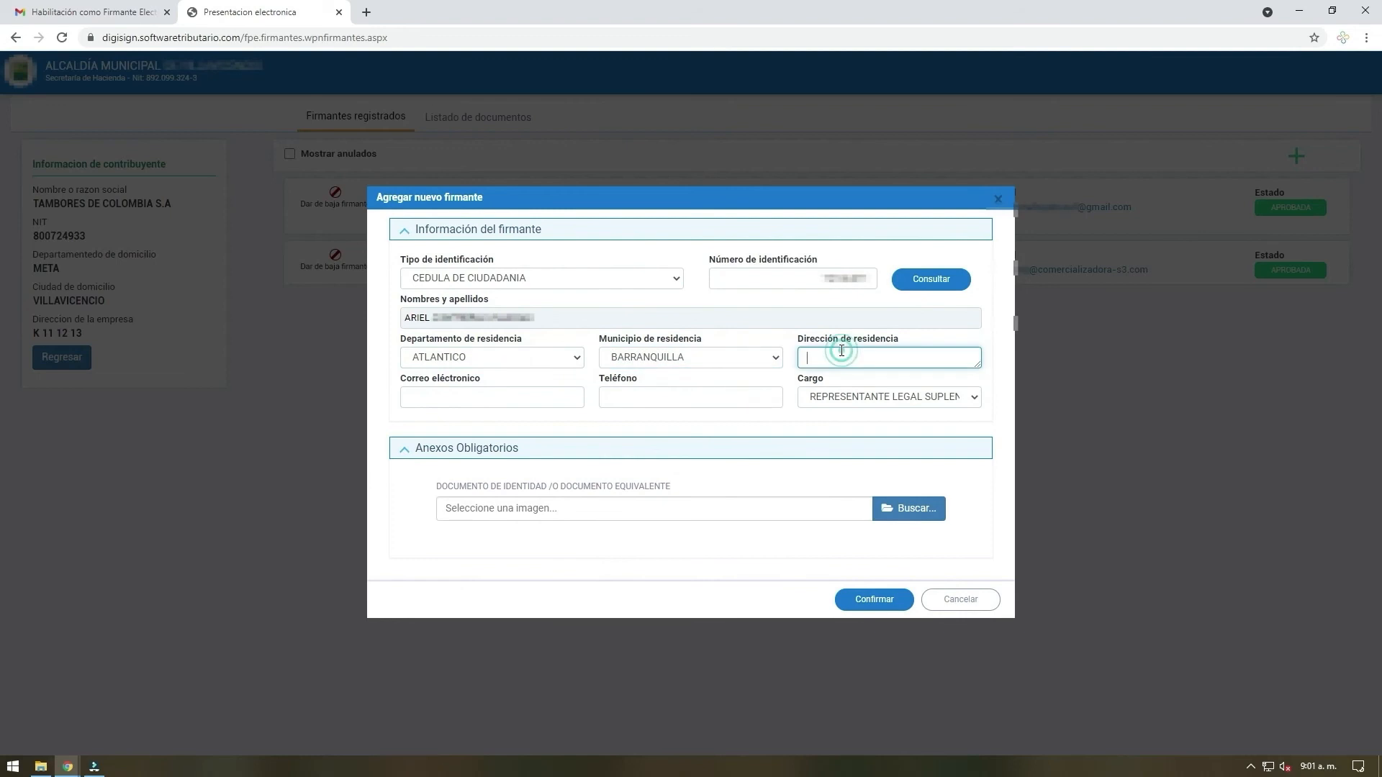
Fill in the second new signer's e-mail address
left_click(542, 403)
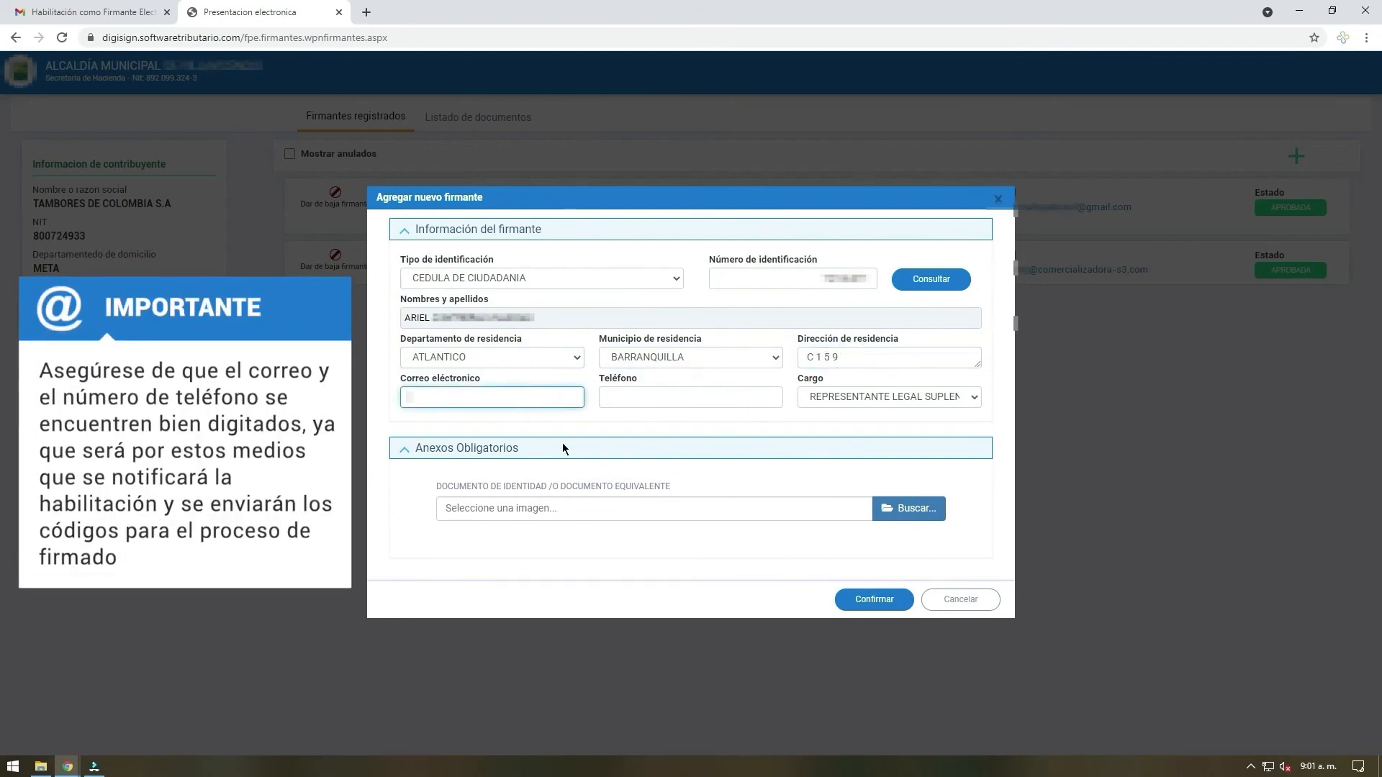
type("********@comercializadora-s3.com")
Enter the second new signer's phone number and choose REPRESENTANTE LEGAL SUPLENTE as the position (Cargo)
left_click(676, 397)
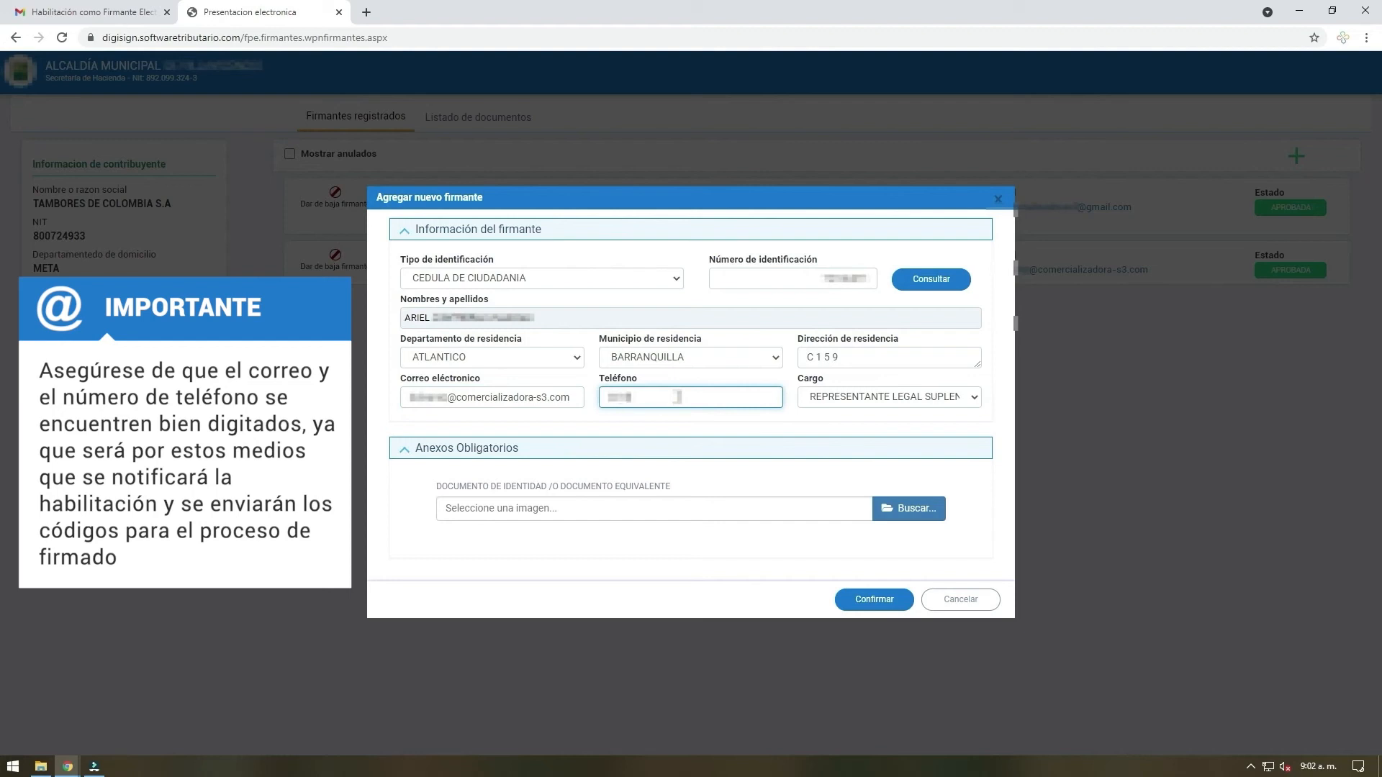
left_click(969, 398)
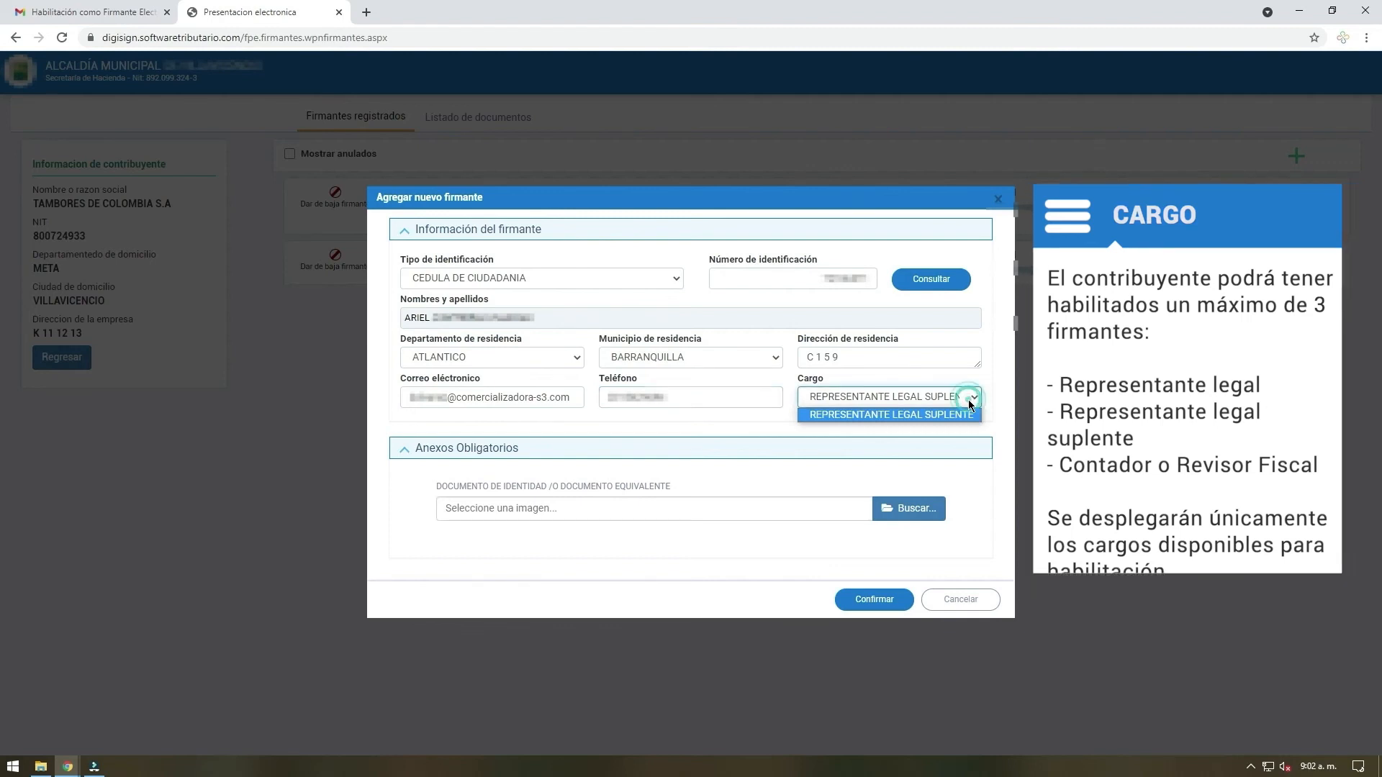
left_click(970, 414)
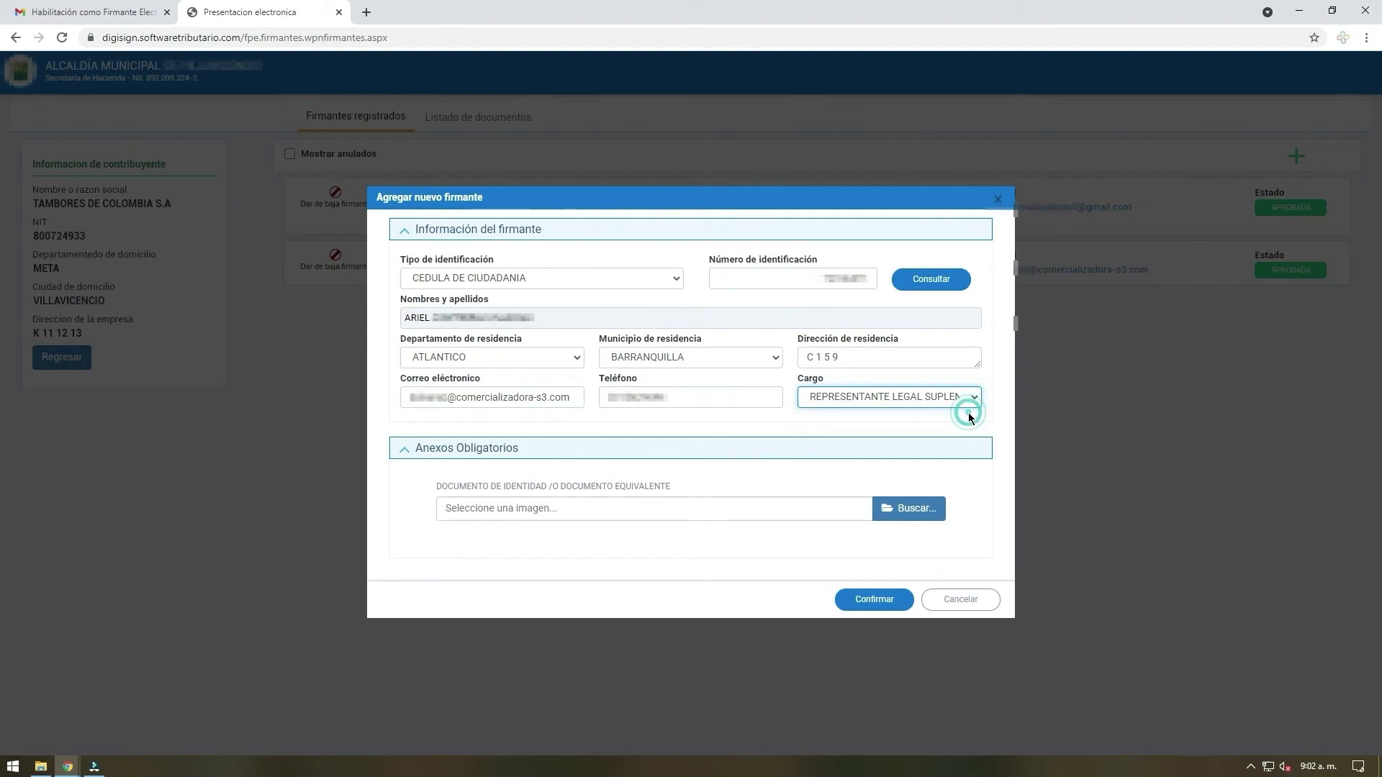
Attach DOCUMENTO DE IDENTIDAD REPRESENTANTE LEGAL O PROPIETARIO O REPRESENTANTE LEGAL SUPLENTE.pdf as the identity document and confirm the new signer's registration
left_click(908, 508)
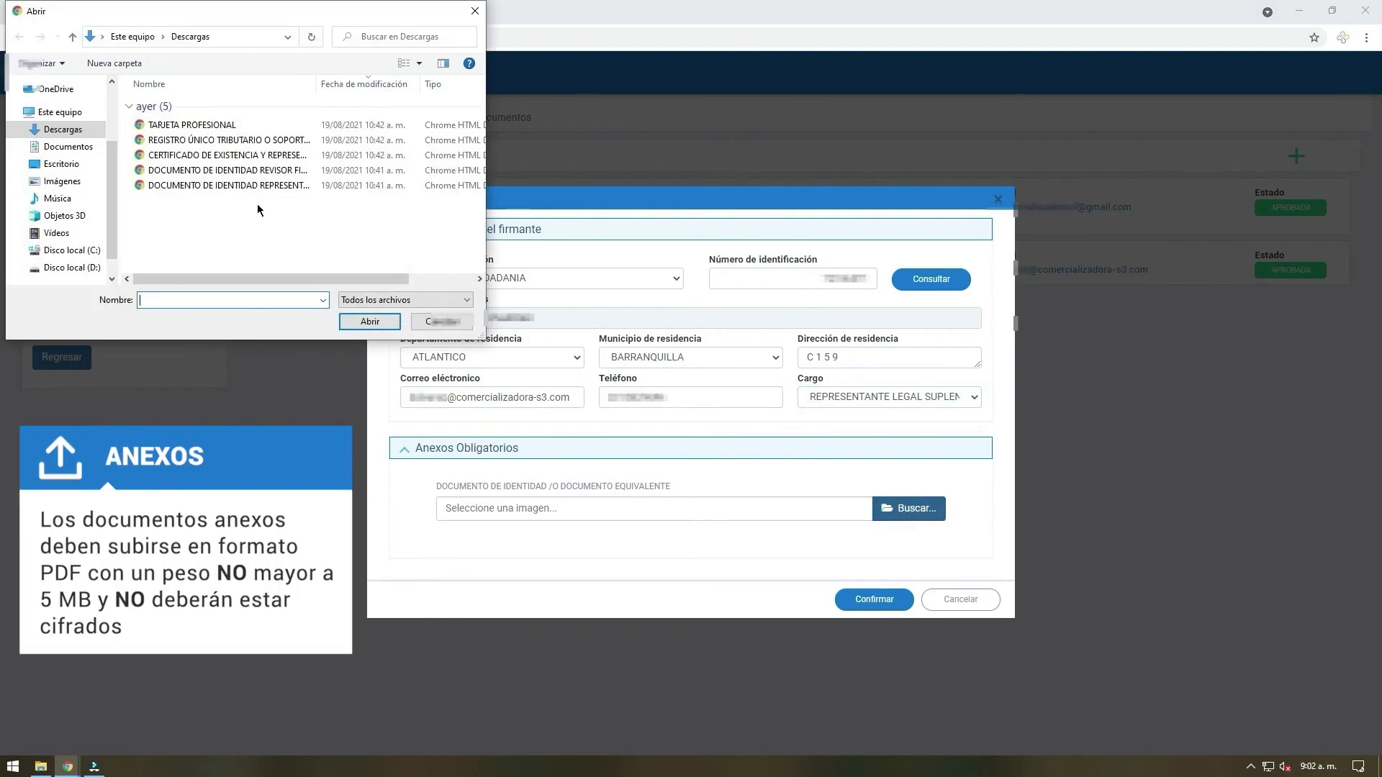
left_click(258, 185)
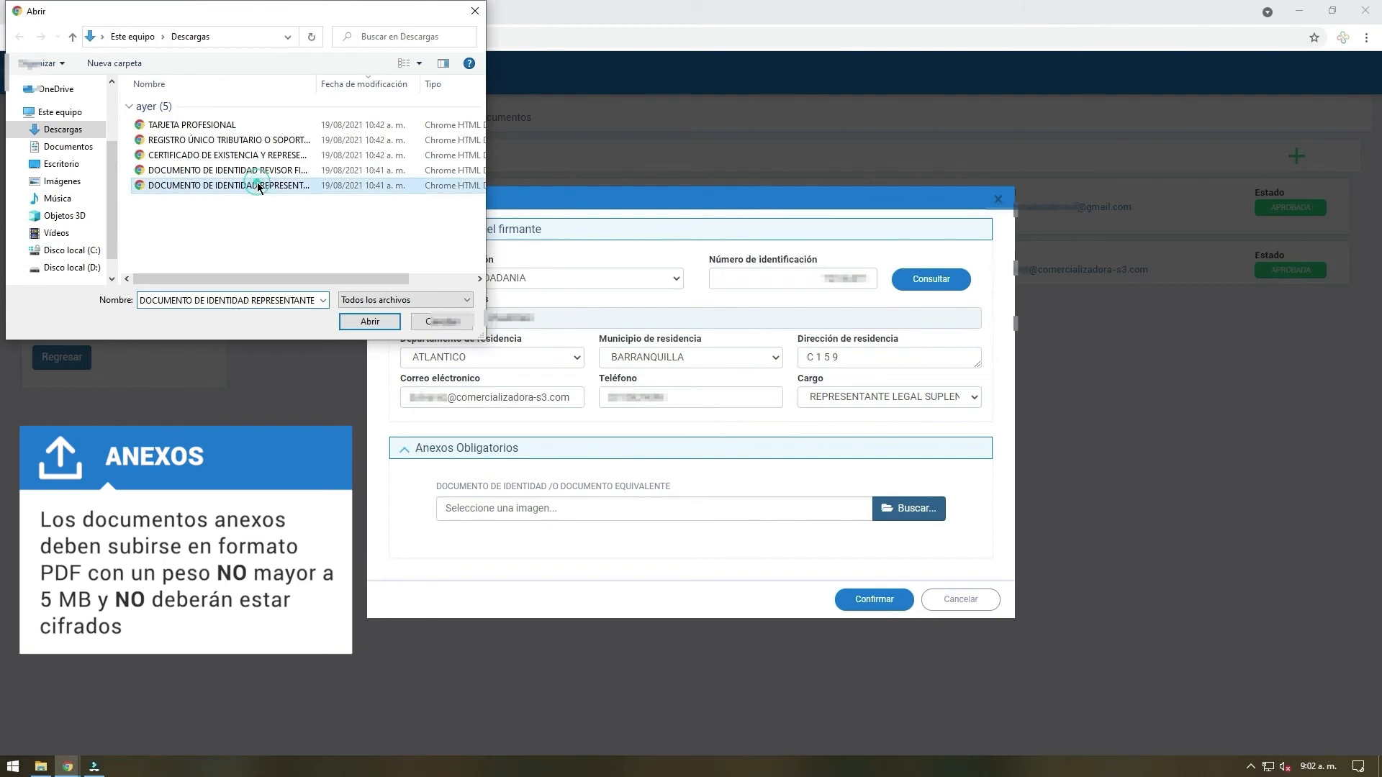
left_click(369, 321)
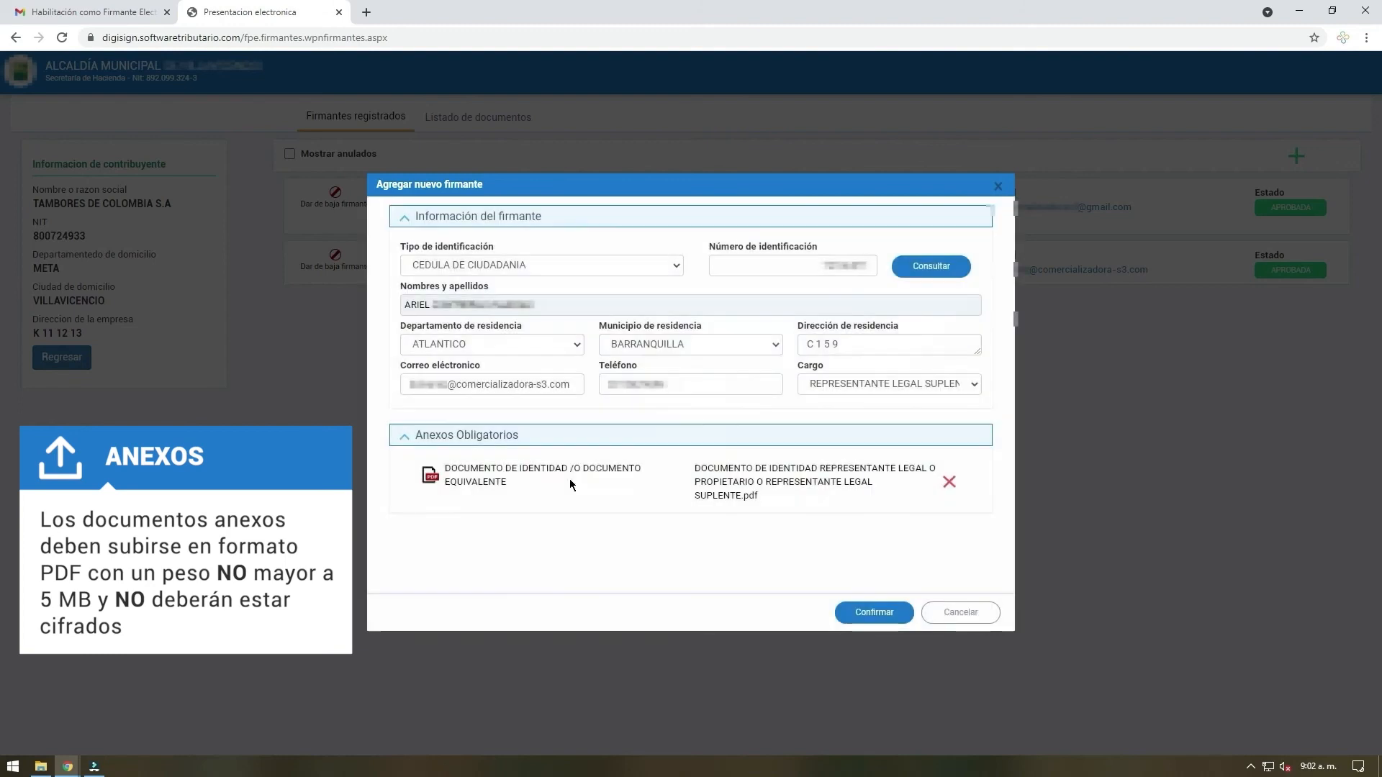
left_click(887, 613)
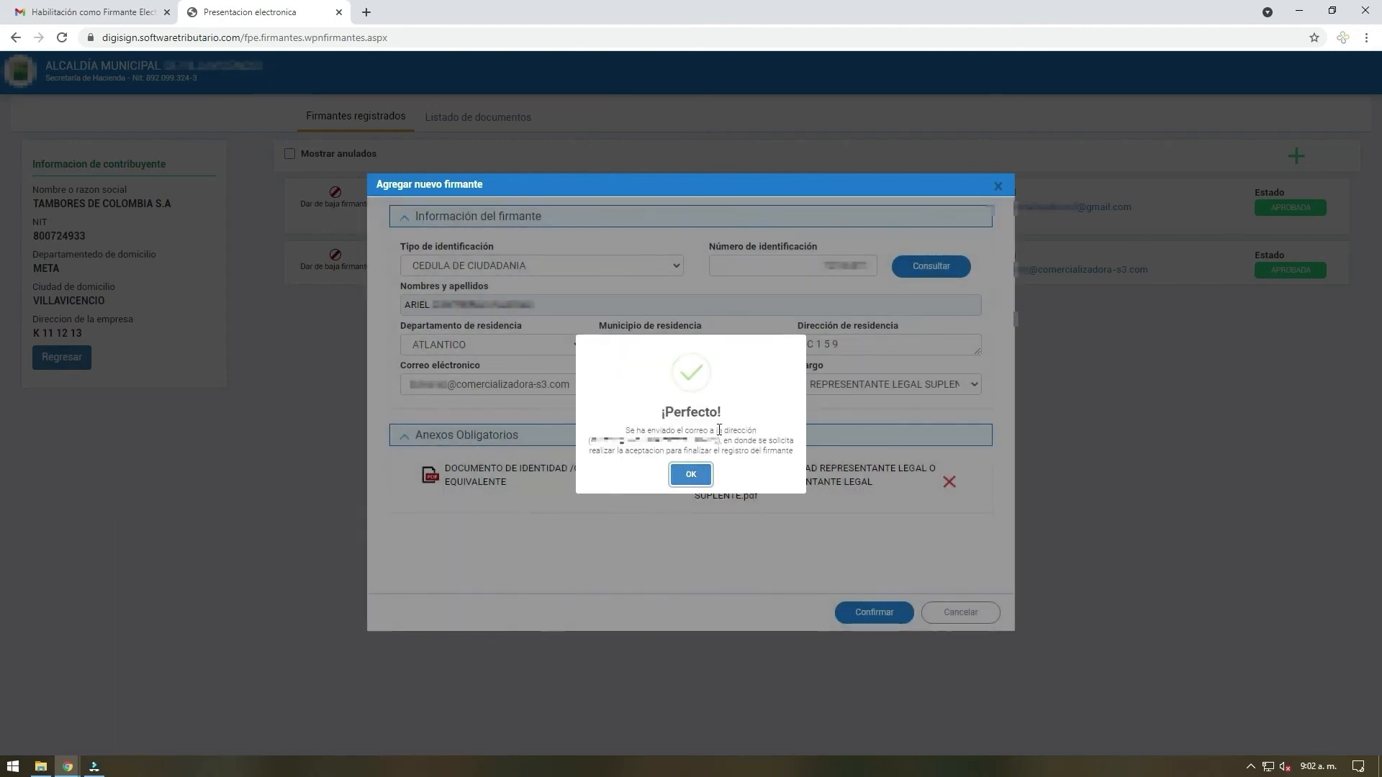
left_click(686, 476)
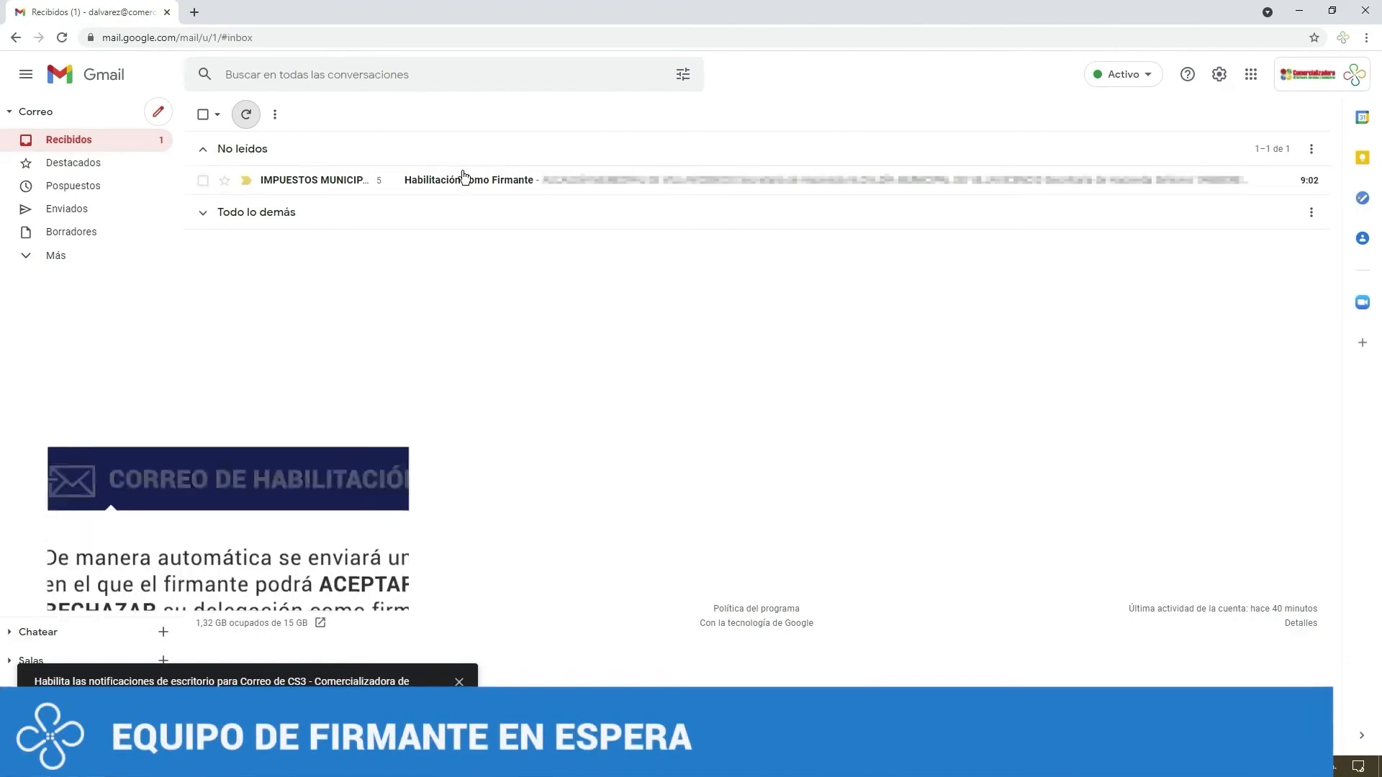
In the signer's Gmail, open the "Habilitación como Firmante" e-mail, accept the REPRESENTANTE LEGAL SUPLENTE assignment request and return to the inbox
left_click(474, 178)
scroll(617, 453, "down", 5)
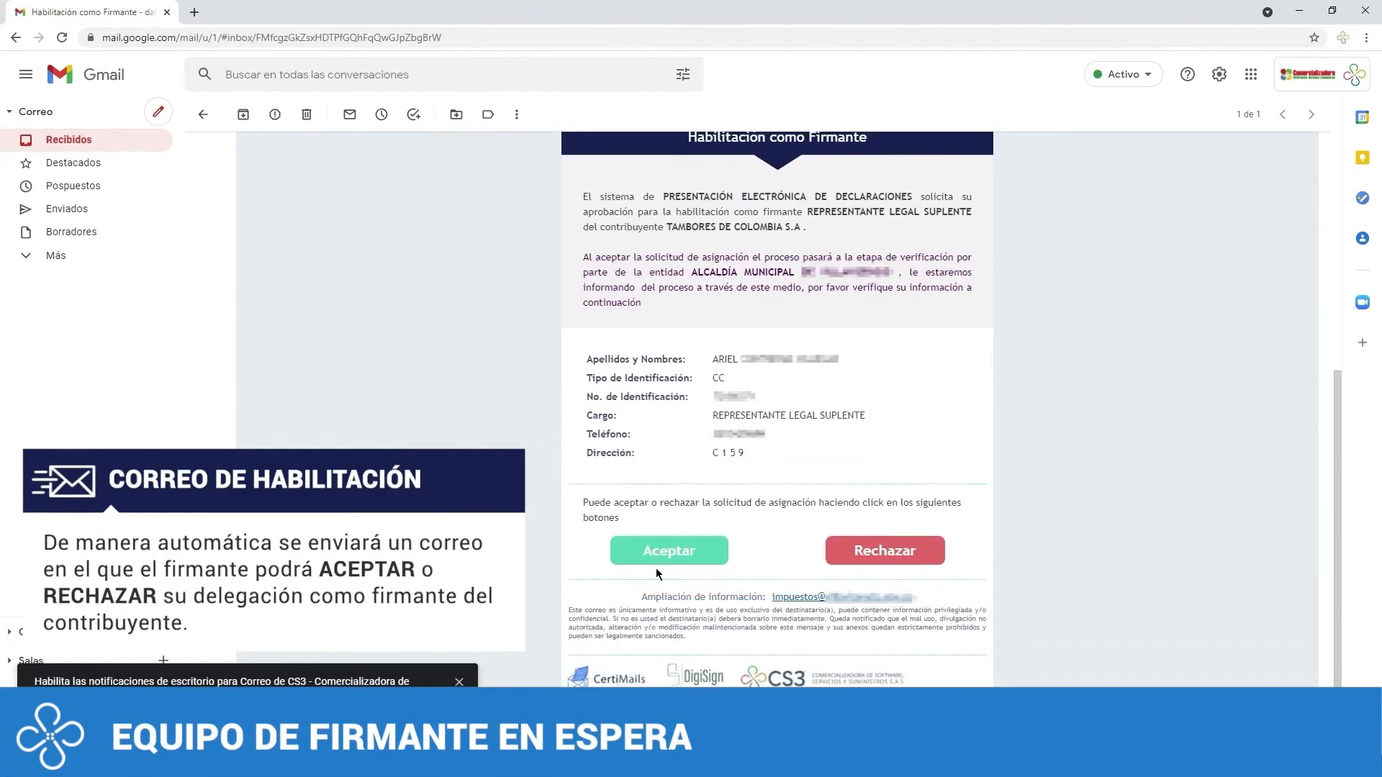
left_click(660, 572)
left_click(1265, 580)
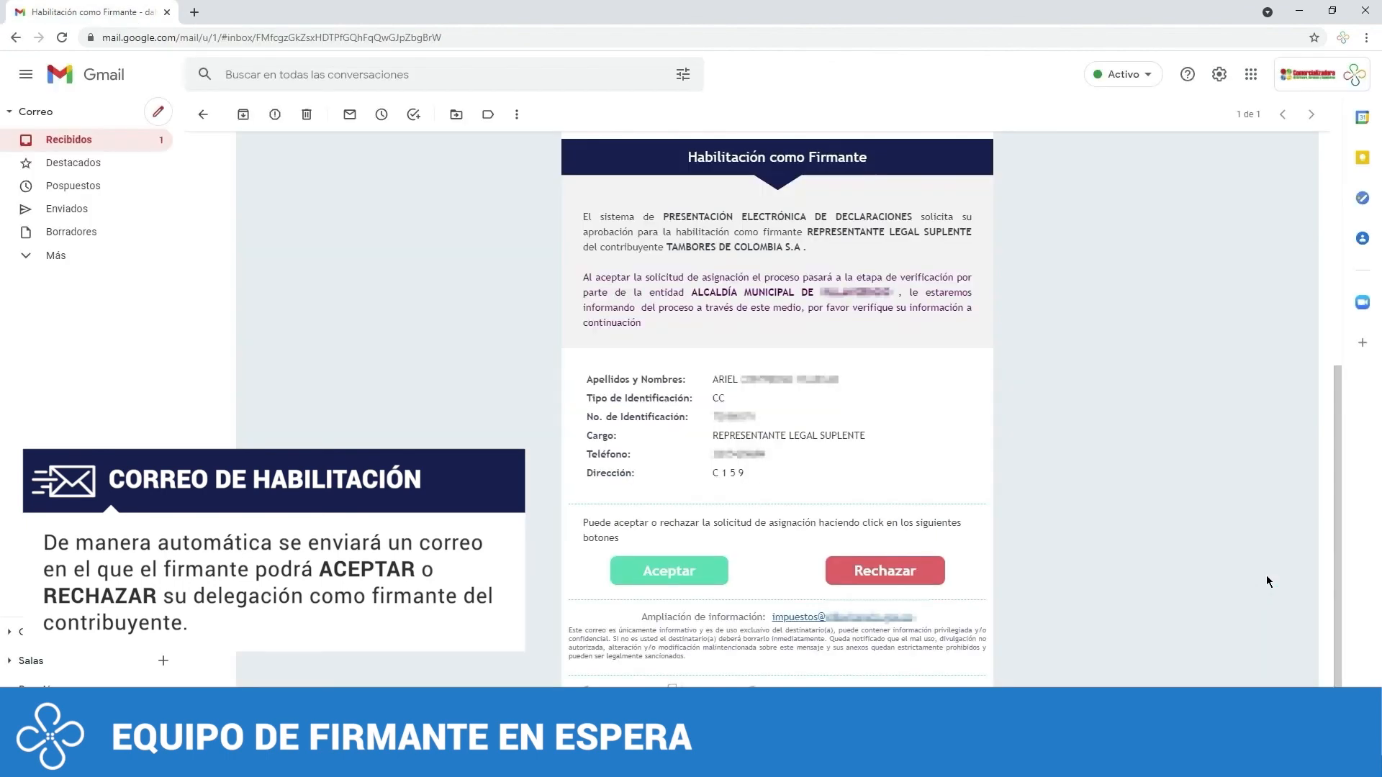
left_click(203, 114)
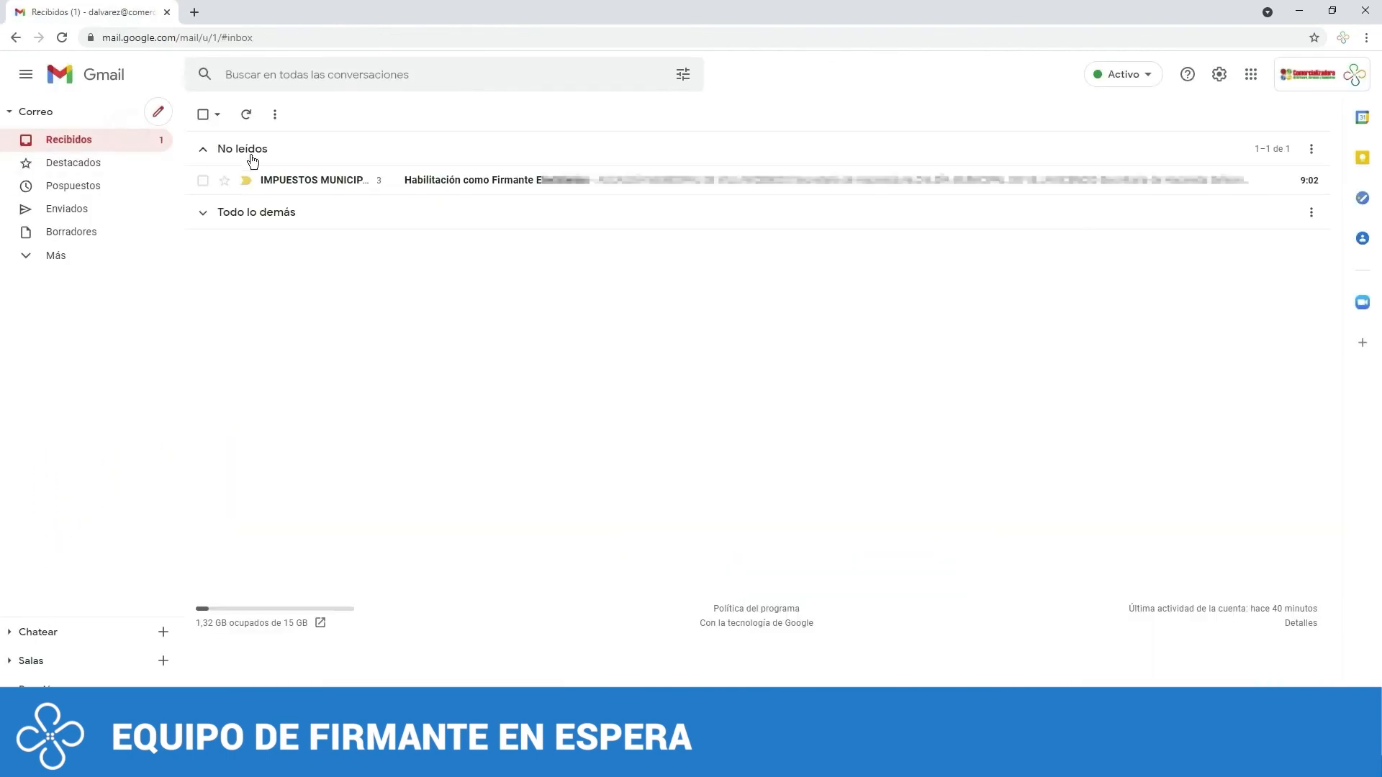
Open the "Habilitación como Firmante Electrónico" e-mail and read the enablement notice for the REPRESENTANTE LEGAL SUPLENTE
left_click(331, 181)
scroll(478, 394, "down", 3)
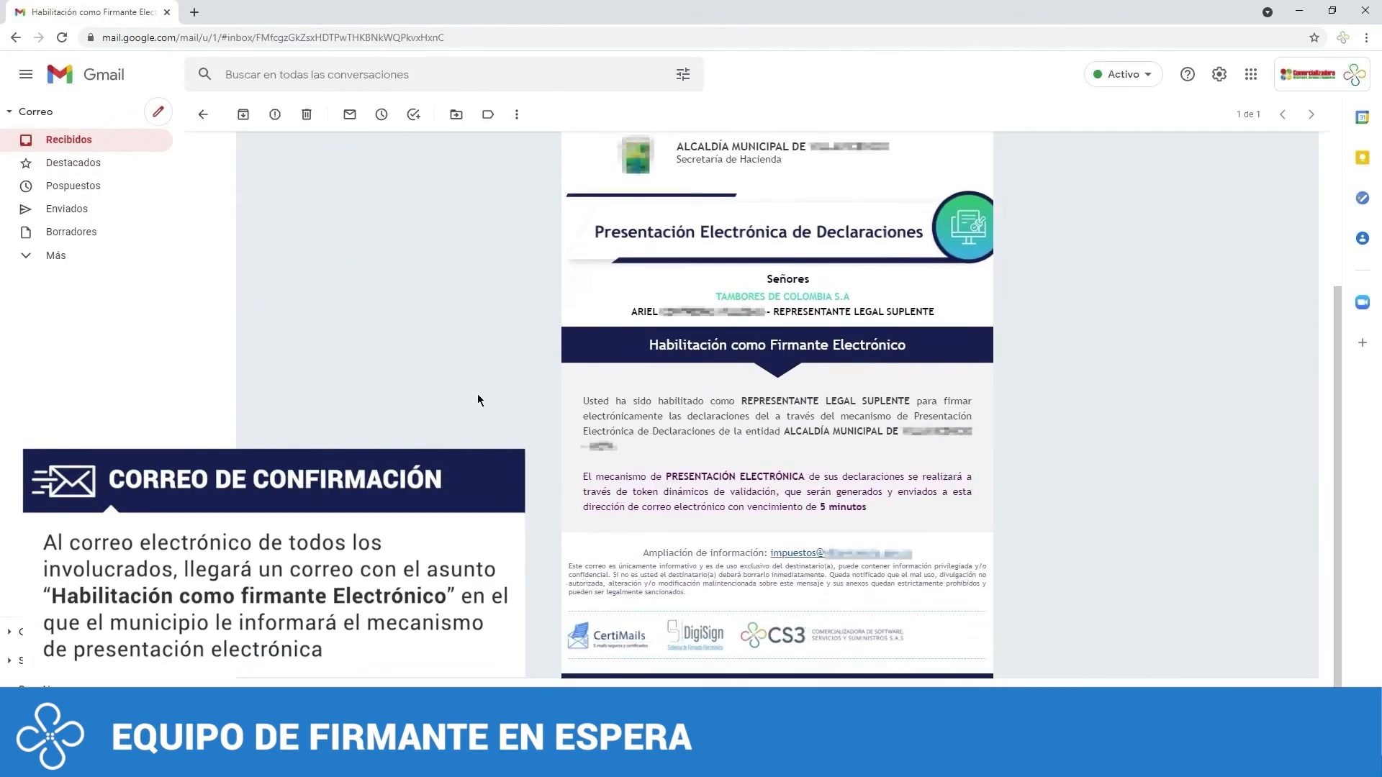
scroll(477, 395, "up", 1)
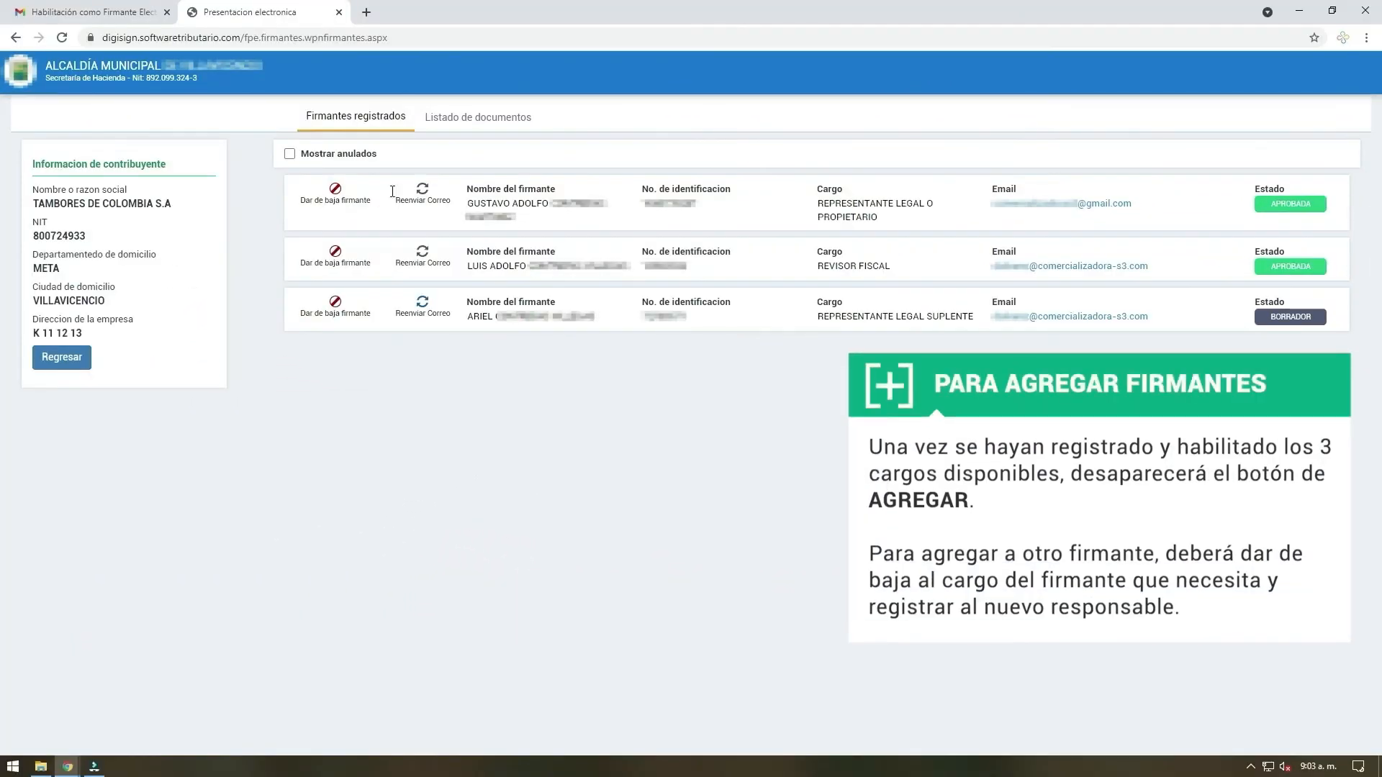
Switch to the Presentacion electronica portal, refresh the registered signers list and go back to the taxpayer consultation page
left_click(60, 39)
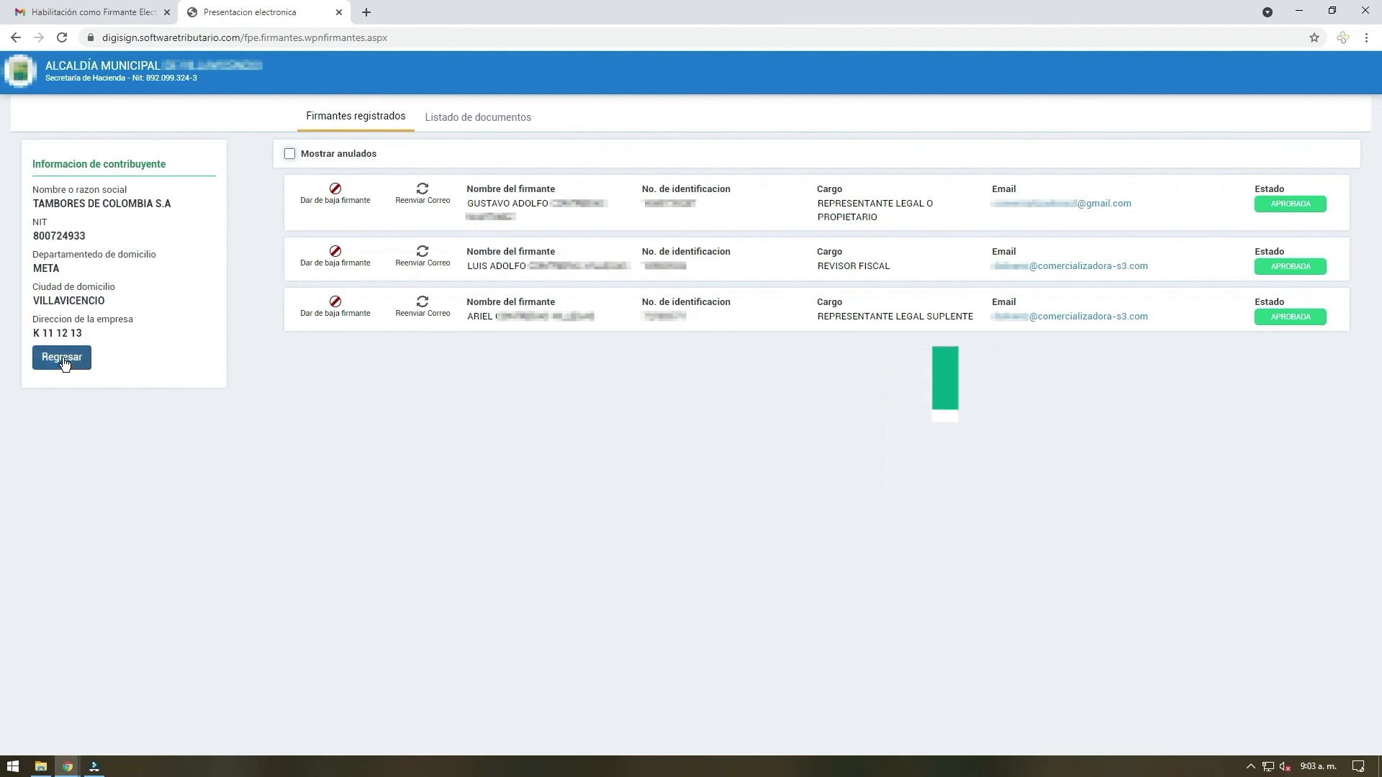
left_click(64, 361)
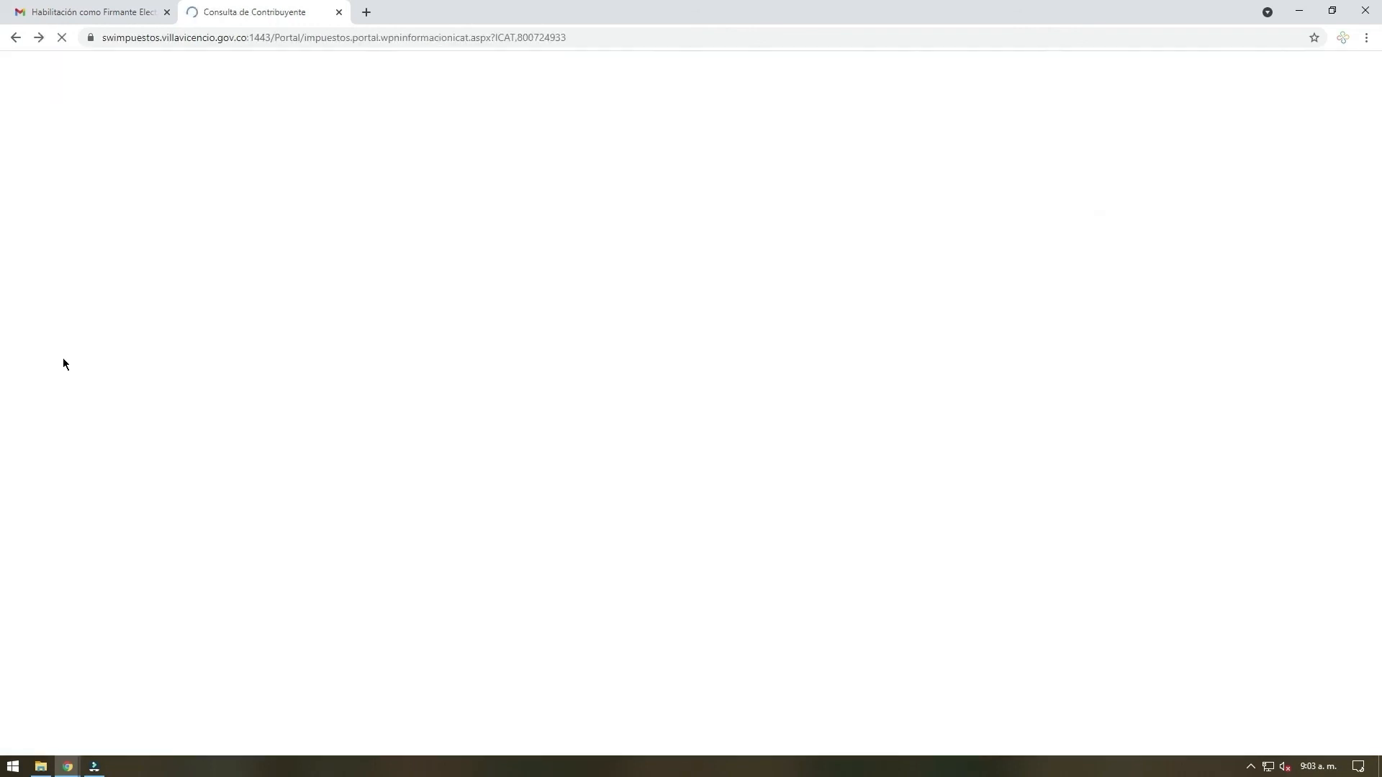